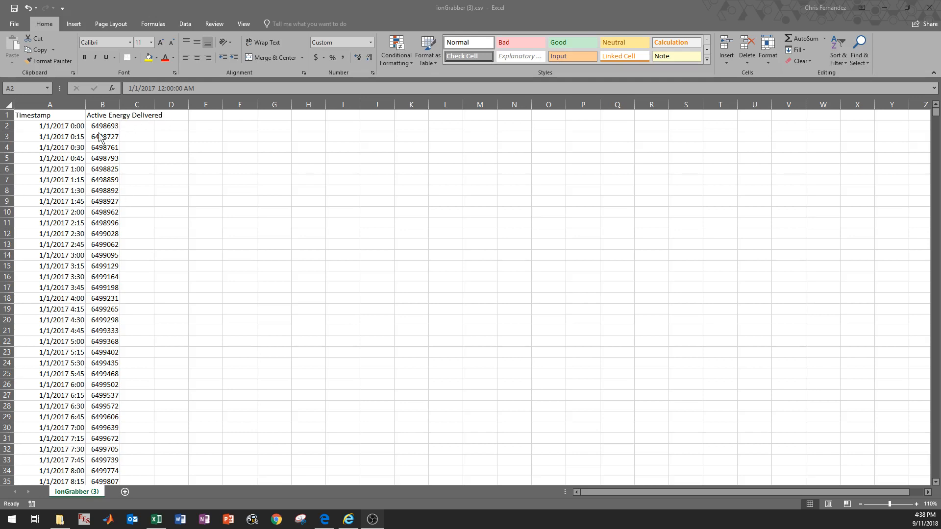
- Check where the timestamp and energy data ends at the bottom of the sheet, and return to the header row
{"action": "left_click", "coordinate": [120, 127]}
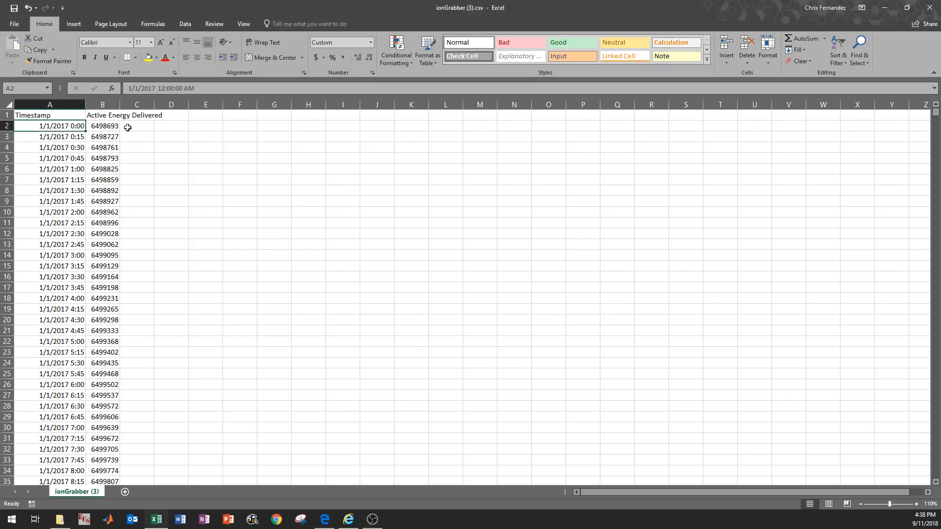
{"action": "left_click", "coordinate": [128, 127]}
{"action": "key", "text": "ctrl+Down"}
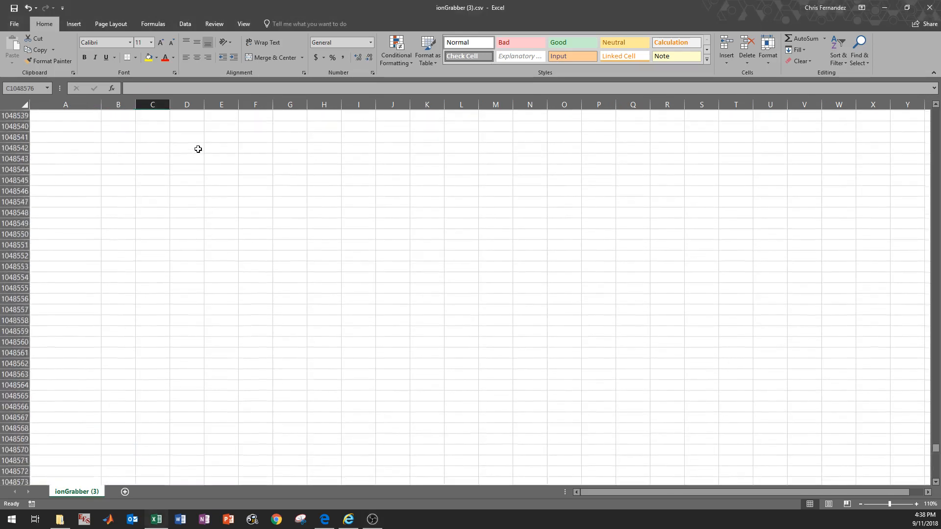
{"action": "key", "text": "ctrl+Up"}
{"action": "key", "text": "Left"}
{"action": "key", "text": "ctrl+Down"}
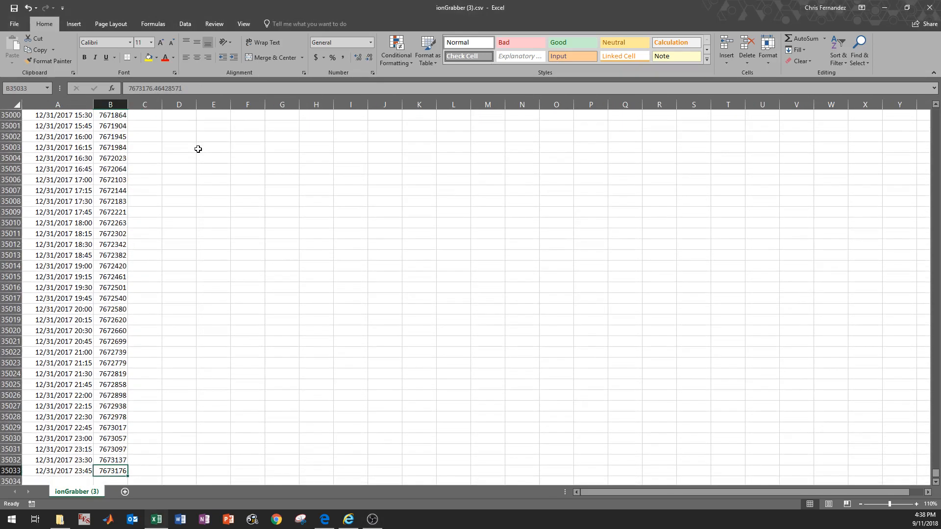
{"action": "key", "text": "ctrl+Up"}
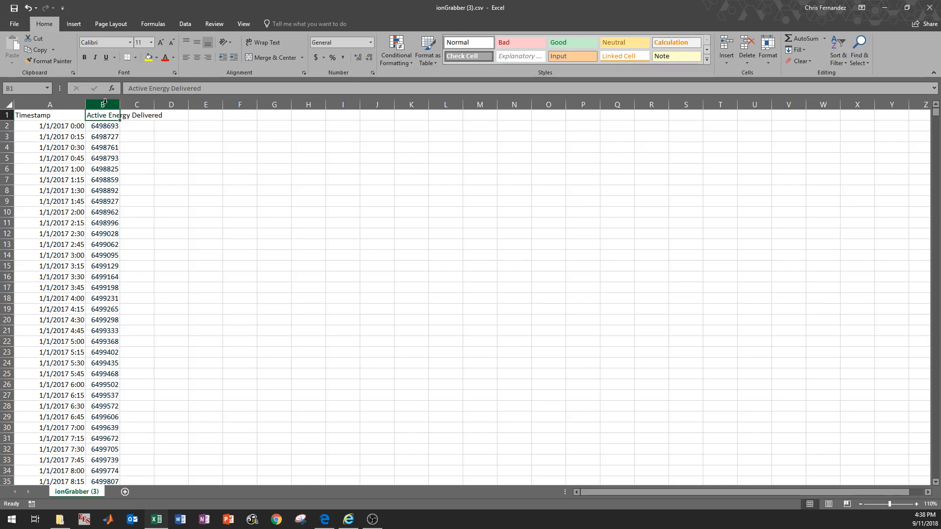
- Insert two blank columns between the Timestamp and Active Energy Delivered columns
{"action": "left_click_drag", "start_coordinate": [105, 101], "coordinate": [139, 102]}
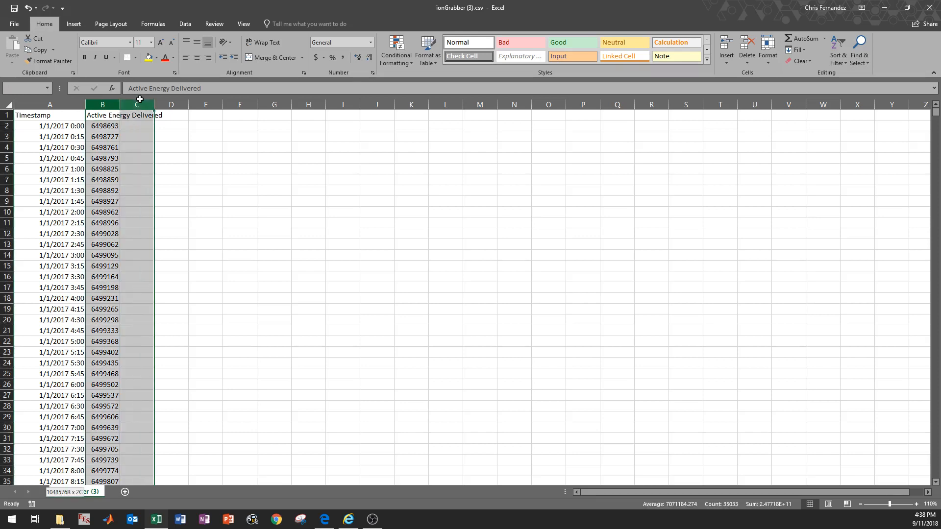
{"action": "right_click", "coordinate": [139, 101]}
{"action": "left_click", "coordinate": [185, 171]}
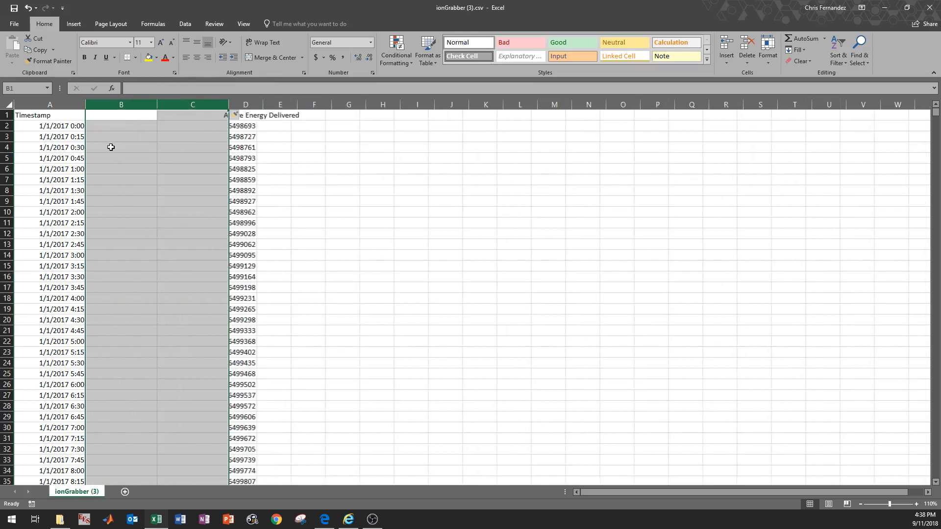
- Calculate the interval between consecutive timestamps with =A3-A2 in B3, and fill the formula down column B to the end of the data
{"action": "left_click", "coordinate": [110, 135]}
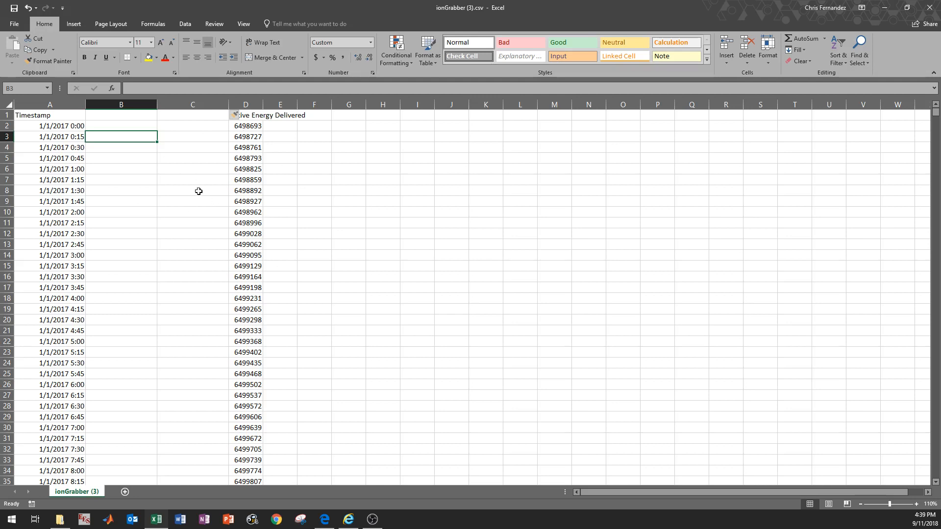
{"action": "type", "text": "="}
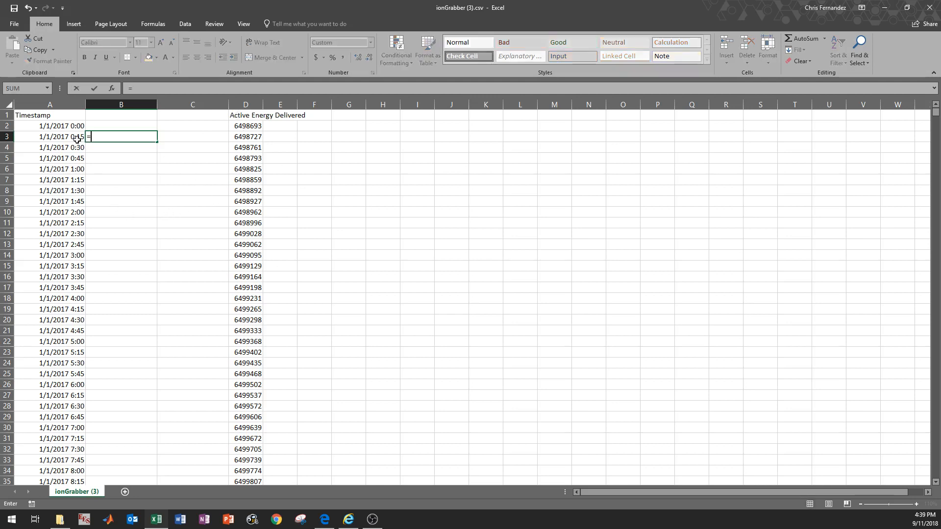
{"action": "left_click", "coordinate": [75, 136]}
{"action": "type", "text": "-"}
{"action": "left_click", "coordinate": [73, 126]}
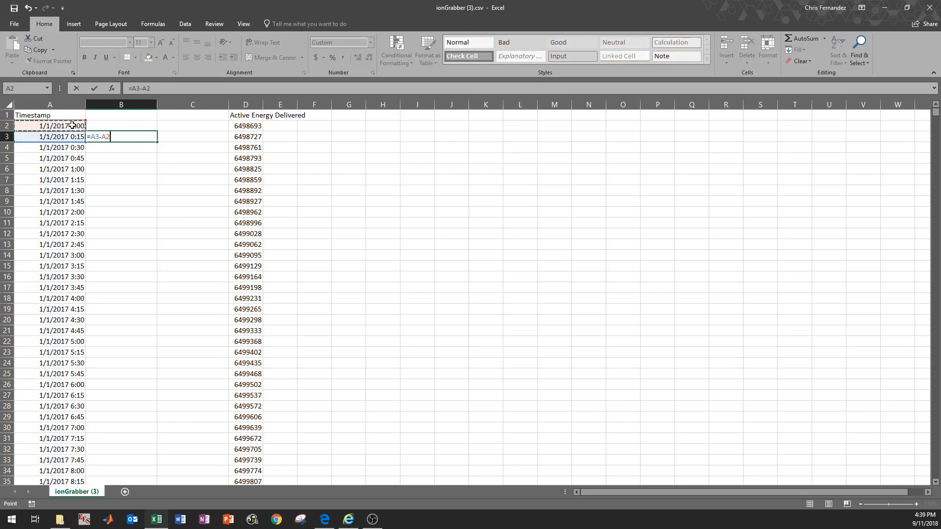
{"action": "key", "text": "Return"}
{"action": "left_click", "coordinate": [156, 140]}
{"action": "left_click", "coordinate": [159, 141]}
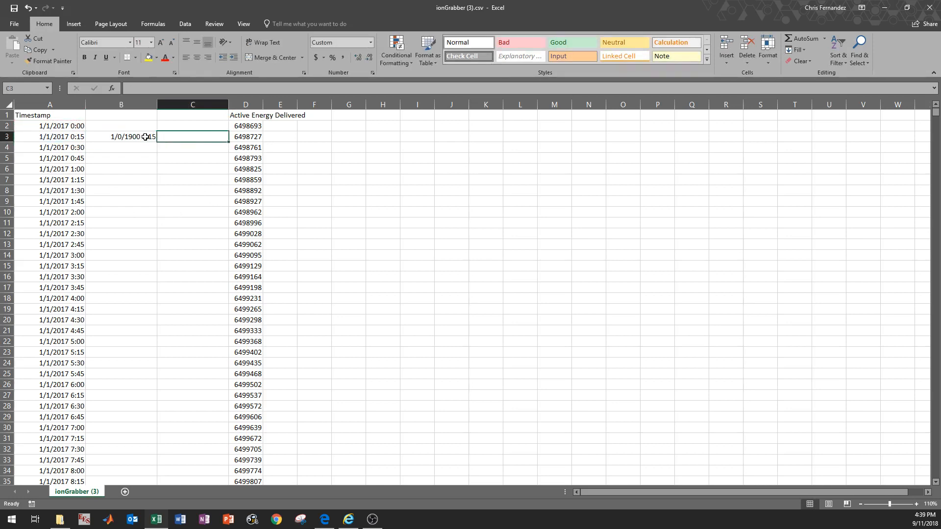
{"action": "left_click", "coordinate": [146, 138]}
{"action": "double_click", "coordinate": [157, 141]}
- Fill in the first interval cell, B2, with a reference to the one below it, =B3
{"action": "left_click", "coordinate": [143, 128]}
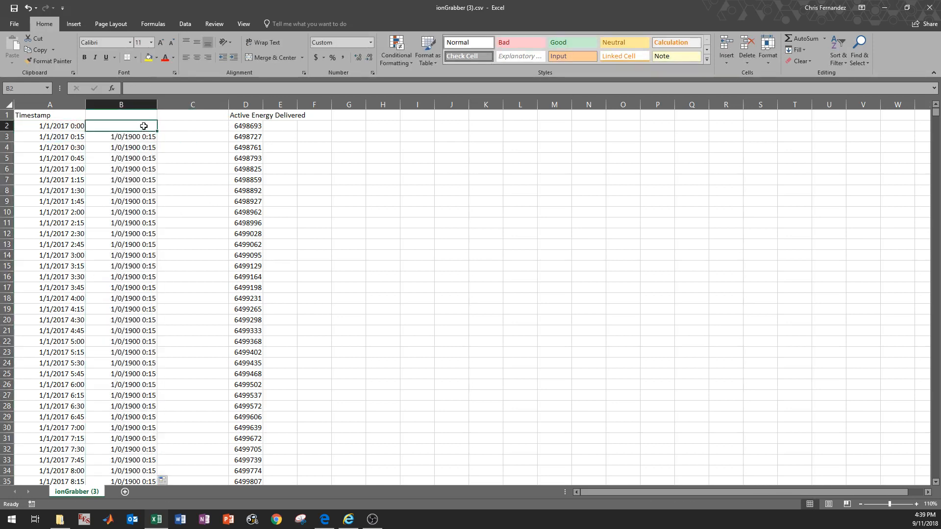
{"action": "type", "text": "="}
{"action": "left_click", "coordinate": [145, 137]}
{"action": "key", "text": "Return"}
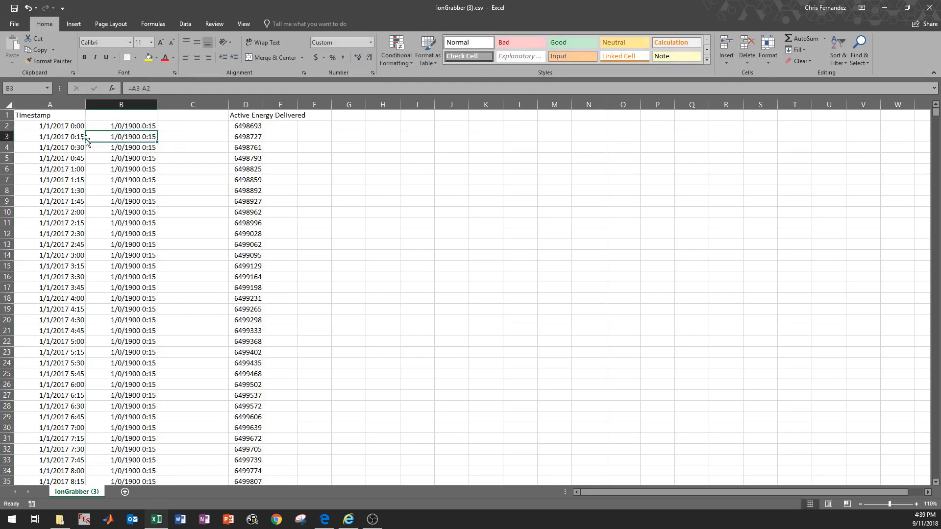
- Format column B with the General number format
{"action": "right_click", "coordinate": [133, 106]}
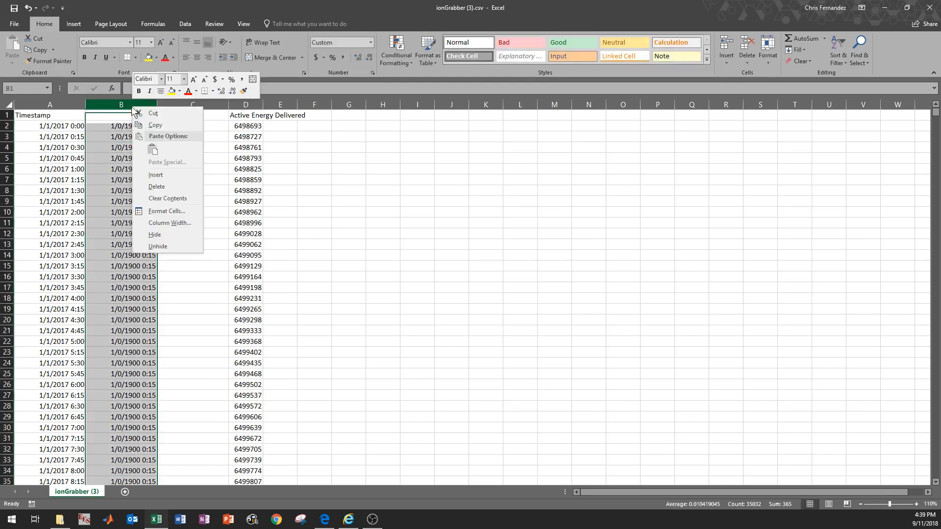
{"action": "left_click", "coordinate": [172, 212]}
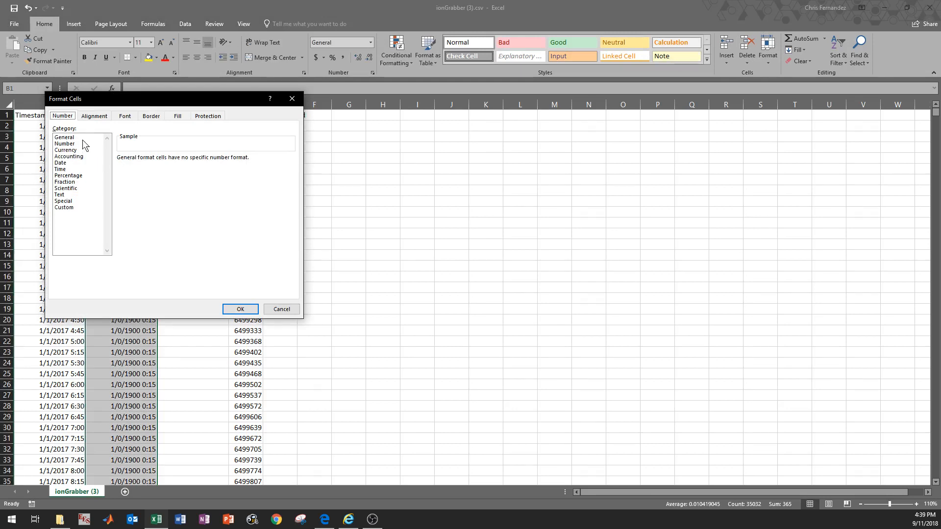
{"action": "left_click", "coordinate": [244, 310]}
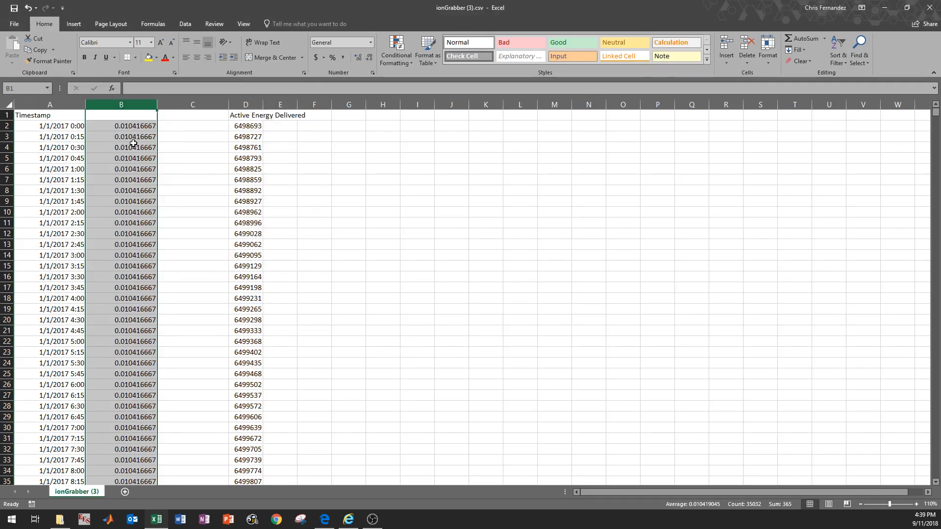
- Replace the formulas in column B with their values by copying the column and pasting it over itself as values only
{"action": "key", "text": "ctrl+c"}
{"action": "right_click", "coordinate": [131, 117]}
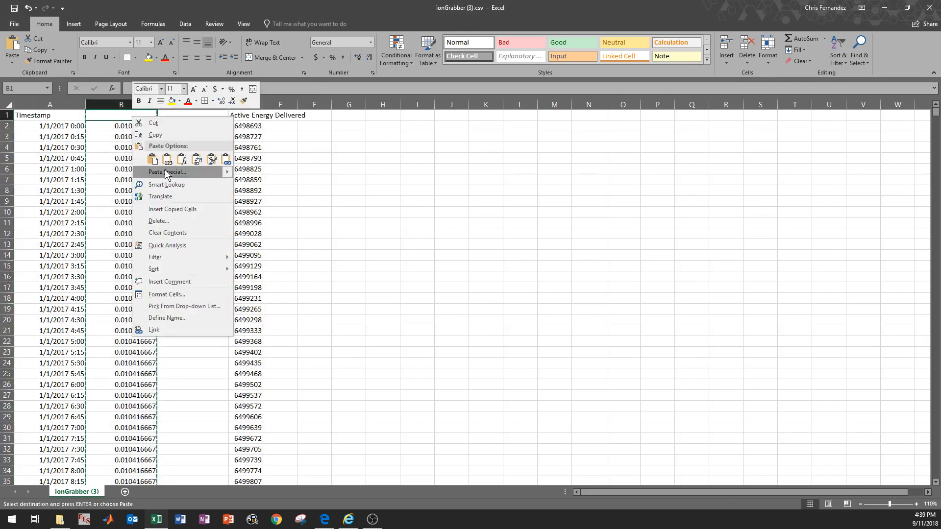
{"action": "left_click", "coordinate": [168, 159]}
{"action": "left_click", "coordinate": [140, 129]}
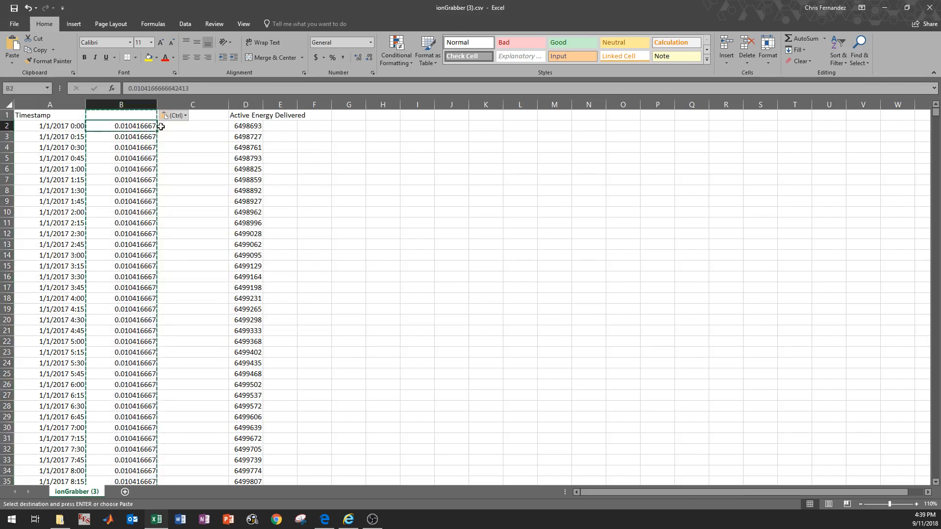
{"action": "key", "text": "Escape"}
- Start the new timestamp series in C2 with a reference to the first timestamp, =A2
{"action": "left_click", "coordinate": [187, 128]}
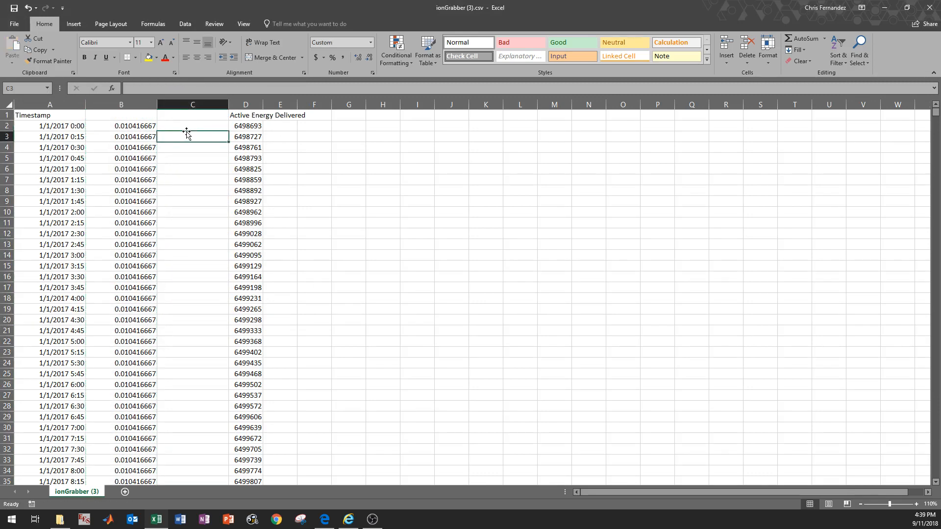
{"action": "type", "text": "="}
{"action": "left_click", "coordinate": [79, 126]}
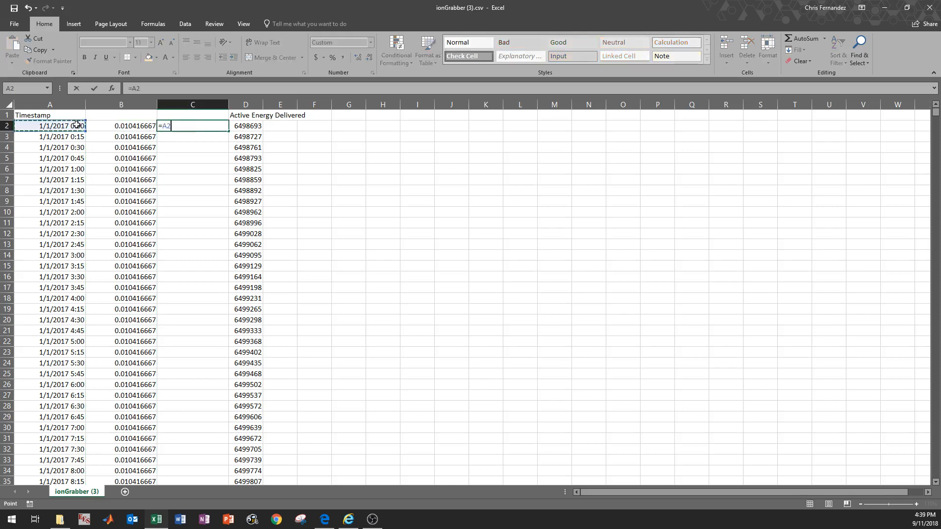
{"action": "key", "text": "Return"}
- Enter =C2+B2 in C3 and fill the formula down column C to the end of the data
{"action": "key", "text": "BackSpace"}
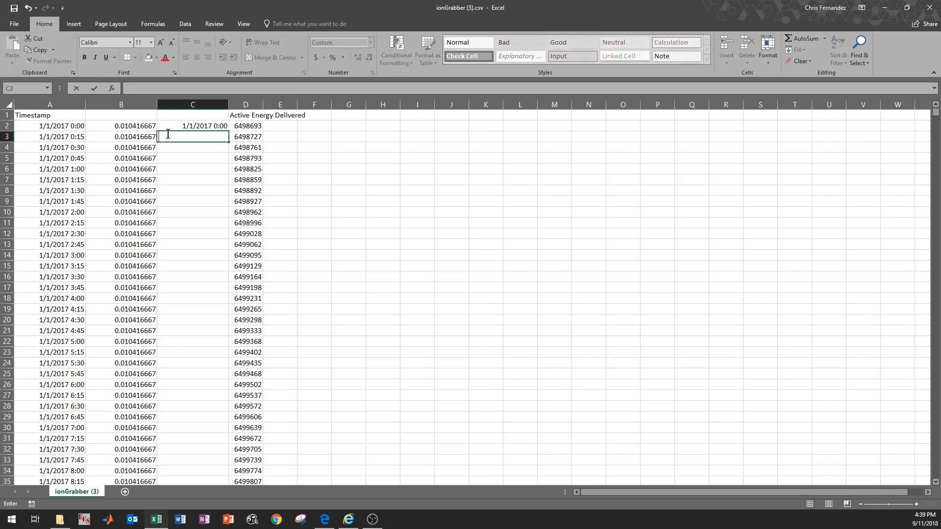
{"action": "type", "text": "="}
{"action": "left_click", "coordinate": [188, 126]}
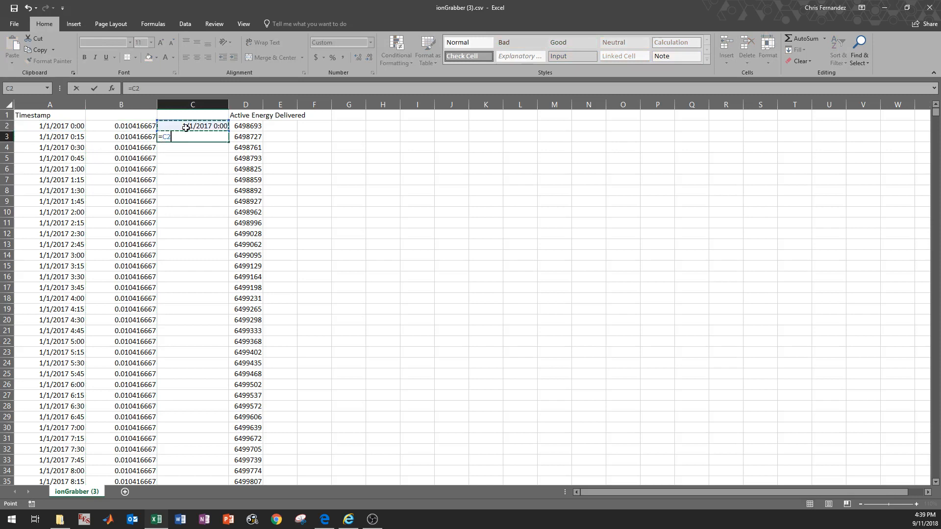
{"action": "type", "text": "+"}
{"action": "left_click", "coordinate": [139, 129]}
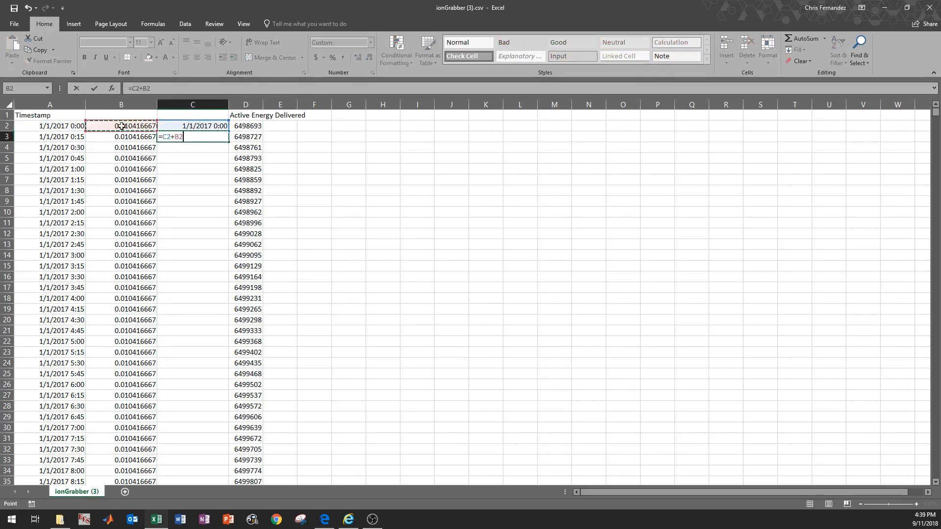
{"action": "key", "text": "Return"}
{"action": "left_click", "coordinate": [217, 139]}
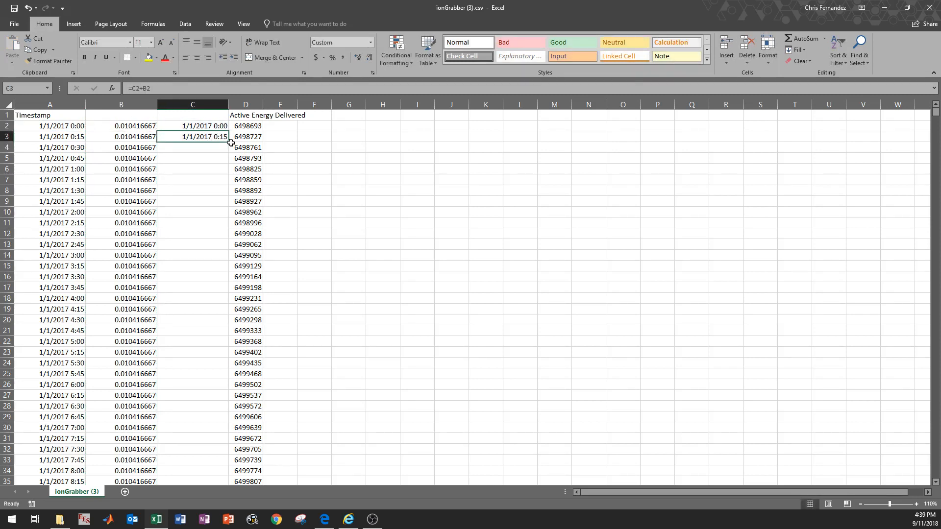
{"action": "double_click", "coordinate": [228, 142]}
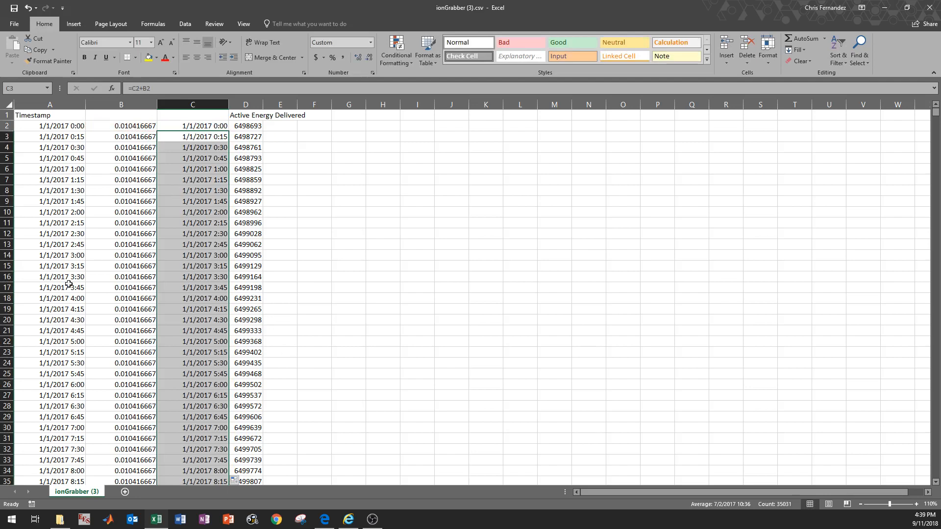
- Sort columns A to D by column B from largest to smallest to inspect the longest intervals, and undo the sort
{"action": "left_click_drag", "start_coordinate": [246, 105], "coordinate": [39, 105]}
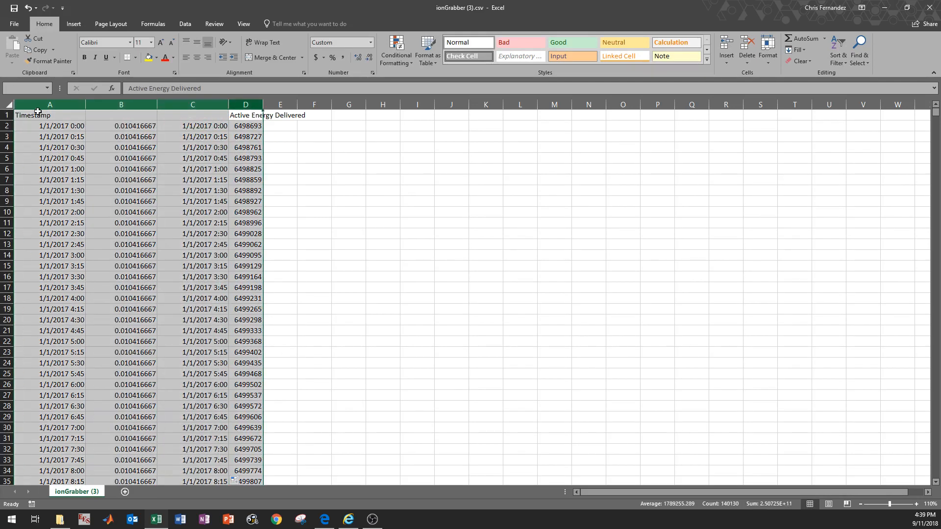
{"action": "left_click", "coordinate": [837, 58]}
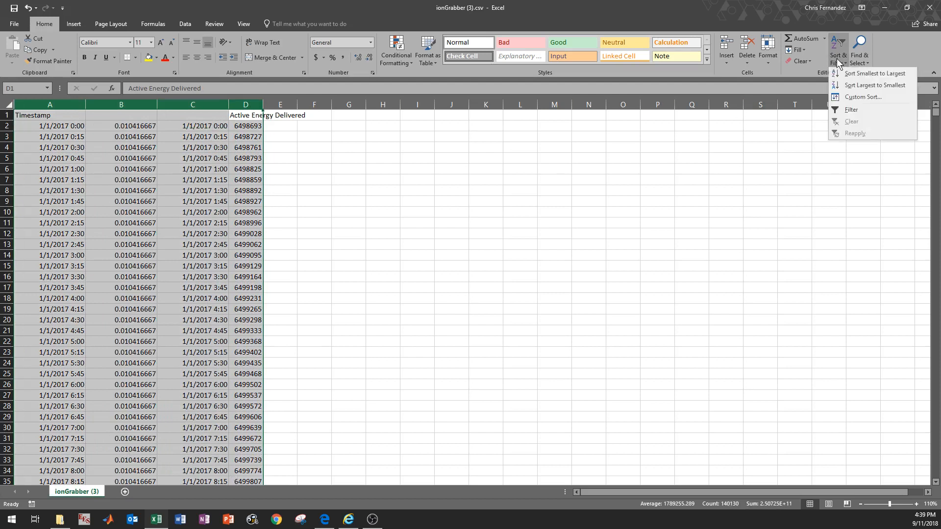
{"action": "left_click", "coordinate": [857, 95]}
{"action": "left_click", "coordinate": [470, 298]}
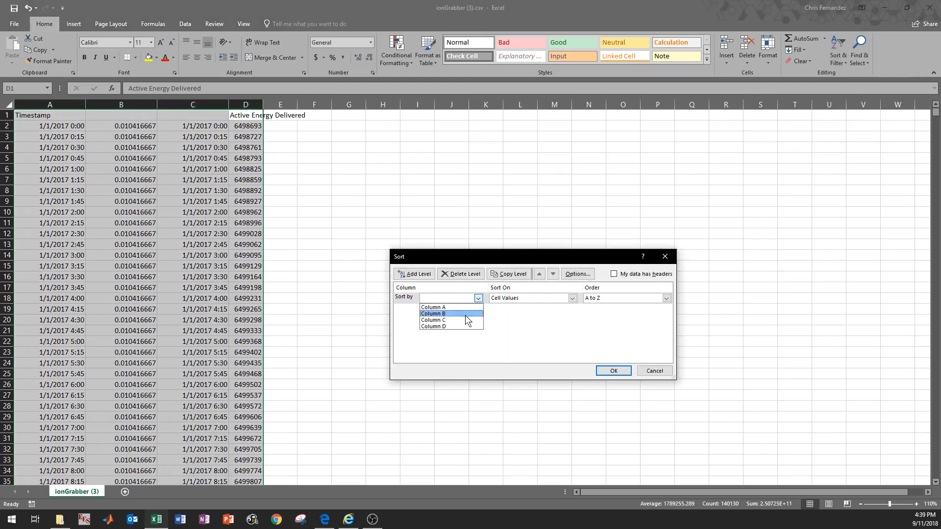
{"action": "left_click", "coordinate": [467, 314]}
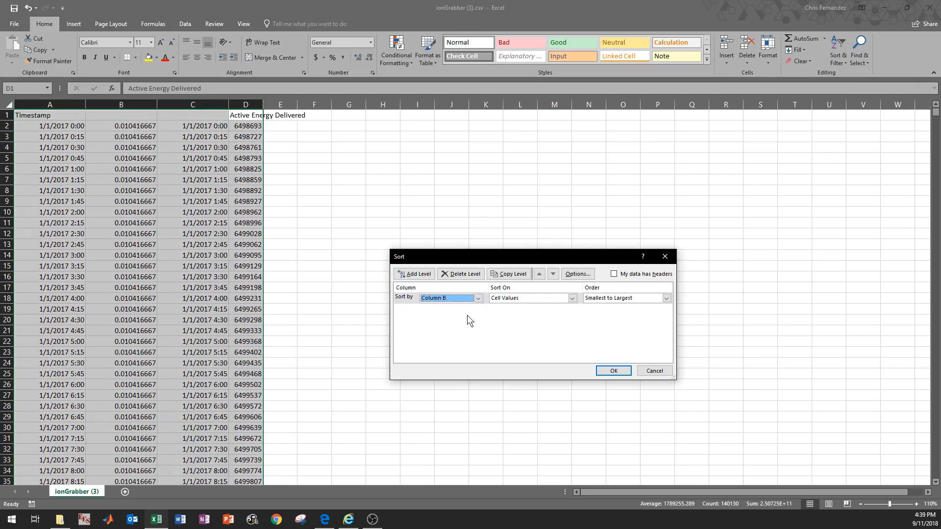
{"action": "left_click", "coordinate": [609, 299]}
{"action": "left_click", "coordinate": [610, 314]}
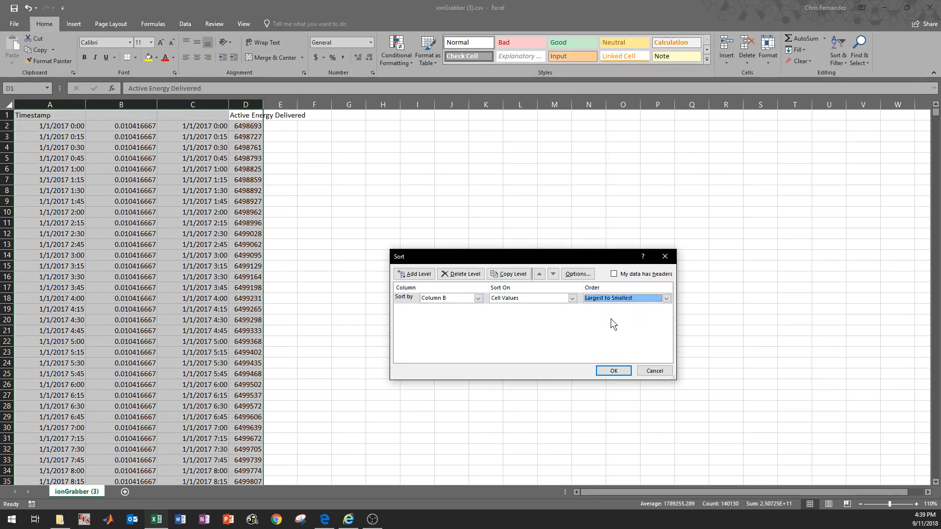
{"action": "left_click", "coordinate": [614, 371]}
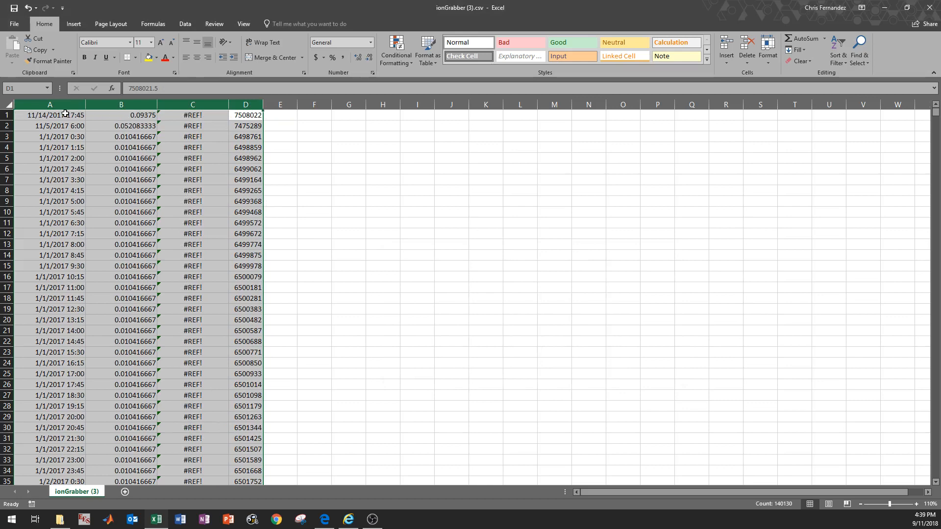
{"action": "left_click_drag", "start_coordinate": [66, 114], "coordinate": [128, 126]}
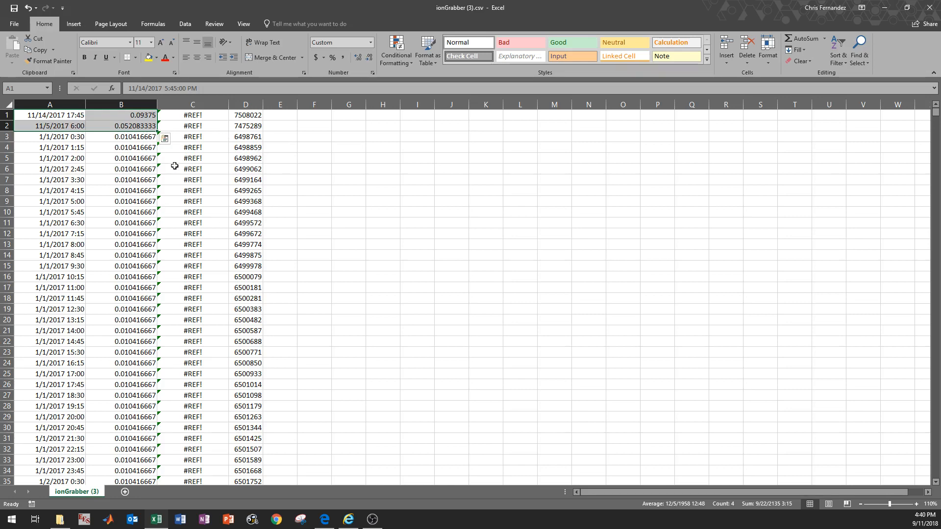
{"action": "key", "text": "ctrl+z"}
- Locate the 11/5/2017 6:00 reading at row 29594 and insert four blank rows above it for the missing hour
{"action": "left_click_drag", "start_coordinate": [937, 118], "coordinate": [928, 419]}
{"action": "scroll", "coordinate": [613, 419], "scroll_direction": "up", "scroll_amount": 20}
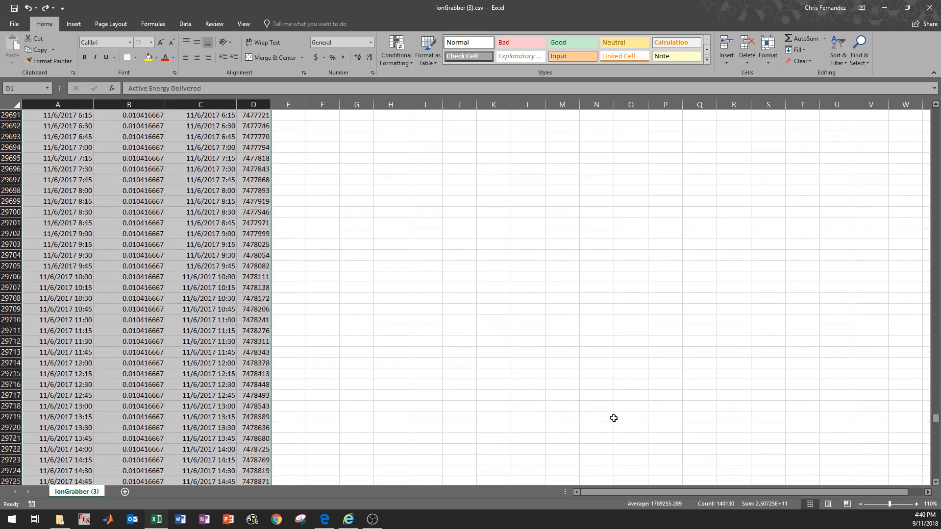
{"action": "scroll", "coordinate": [613, 431], "scroll_direction": "up", "scroll_amount": 10}
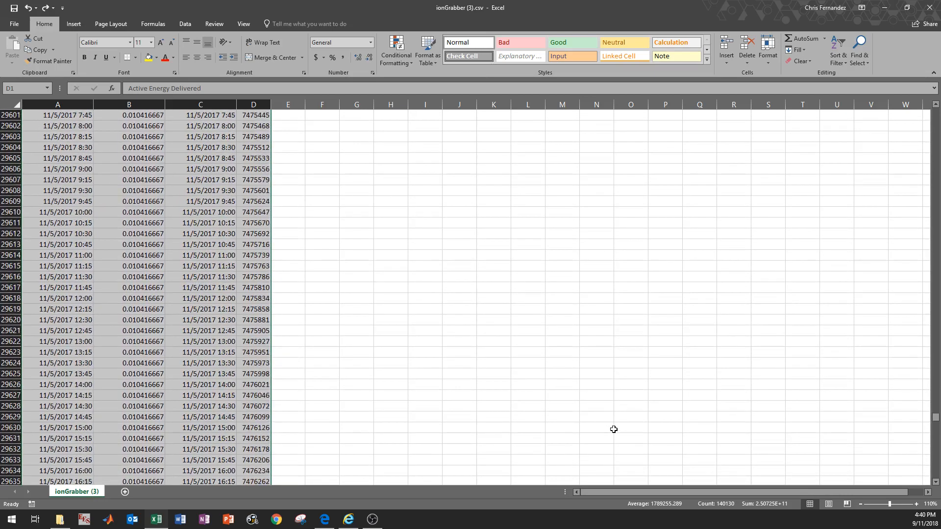
{"action": "left_click", "coordinate": [121, 234]}
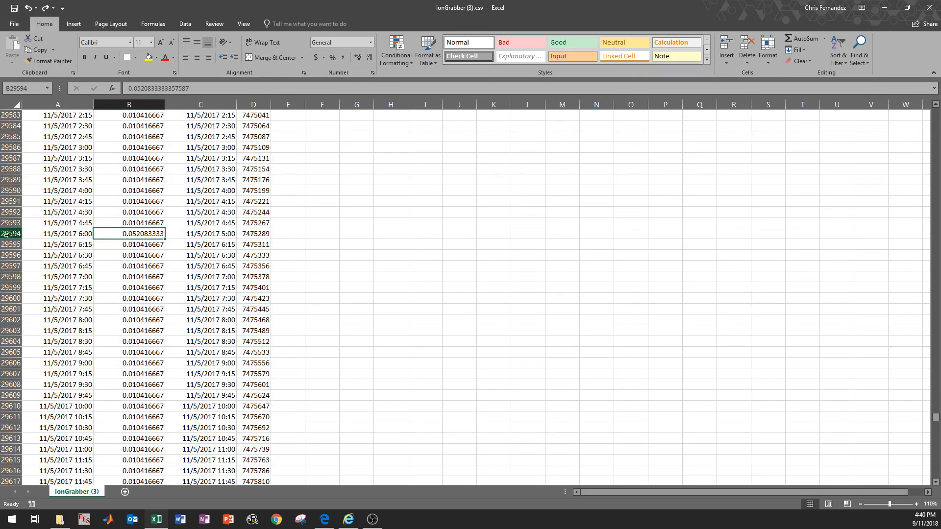
{"action": "left_click_drag", "start_coordinate": [7, 234], "coordinate": [14, 266]}
{"action": "right_click", "coordinate": [12, 252]}
{"action": "left_click", "coordinate": [34, 321]}
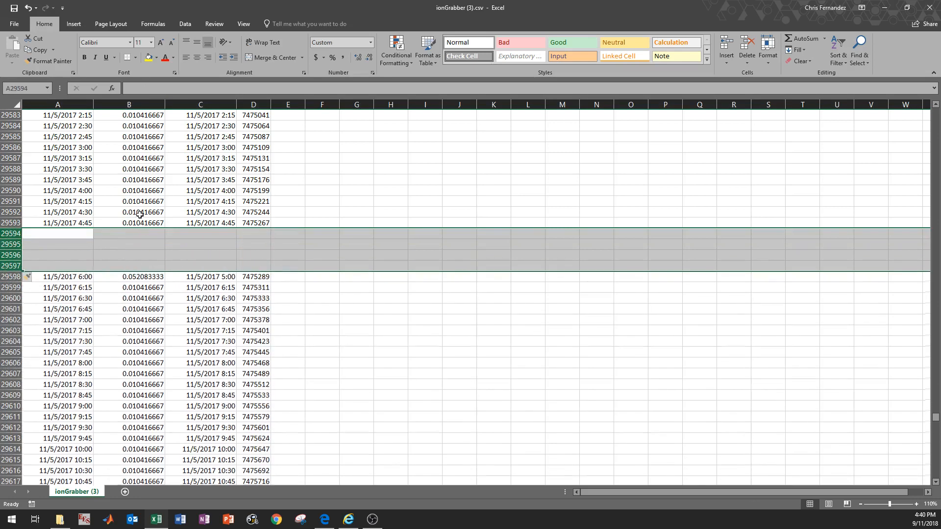
- Fill columns B and C from row 29592 down through row 29598, and copy the D29593 reading into rows 29594 to 29597
{"action": "left_click_drag", "start_coordinate": [152, 129], "coordinate": [193, 217]}
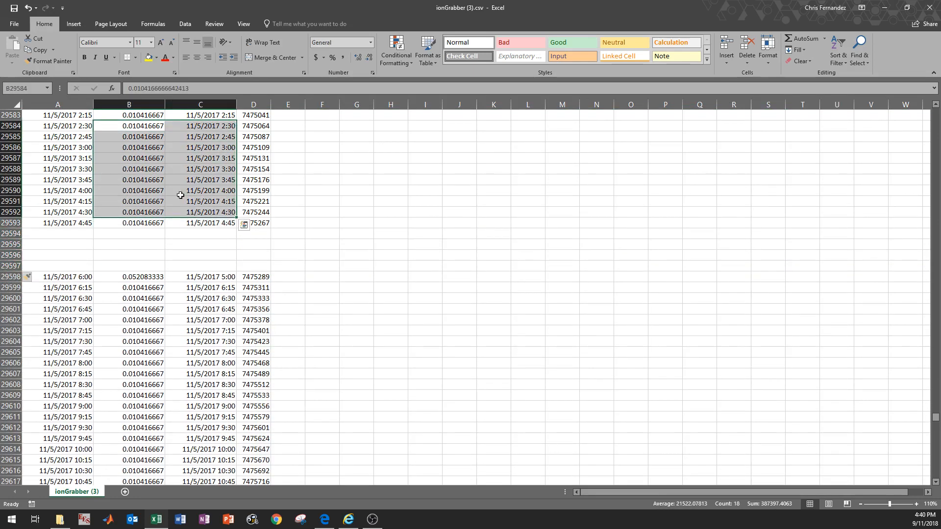
{"action": "left_click_drag", "start_coordinate": [126, 123], "coordinate": [237, 280]}
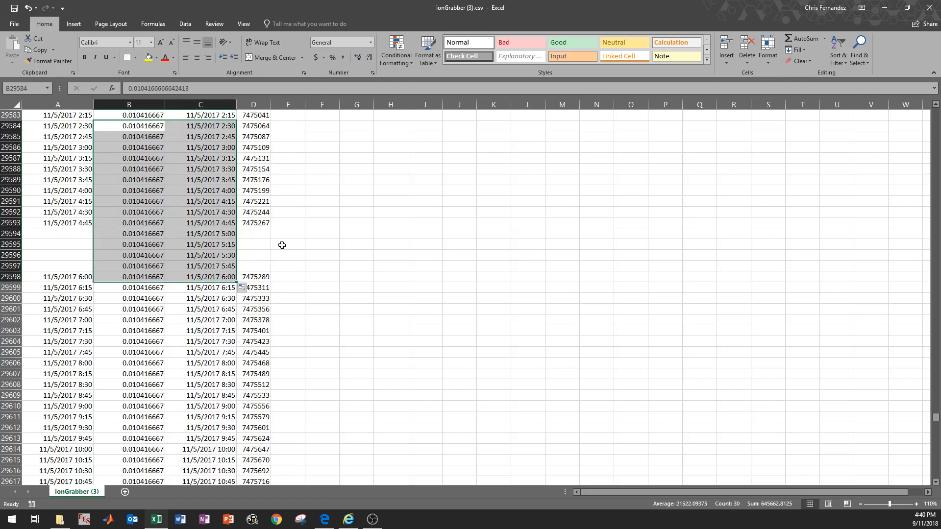
{"action": "left_click", "coordinate": [265, 222]}
{"action": "left_click_drag", "start_coordinate": [272, 229], "coordinate": [272, 269]}
{"action": "left_click", "coordinate": [288, 255]}
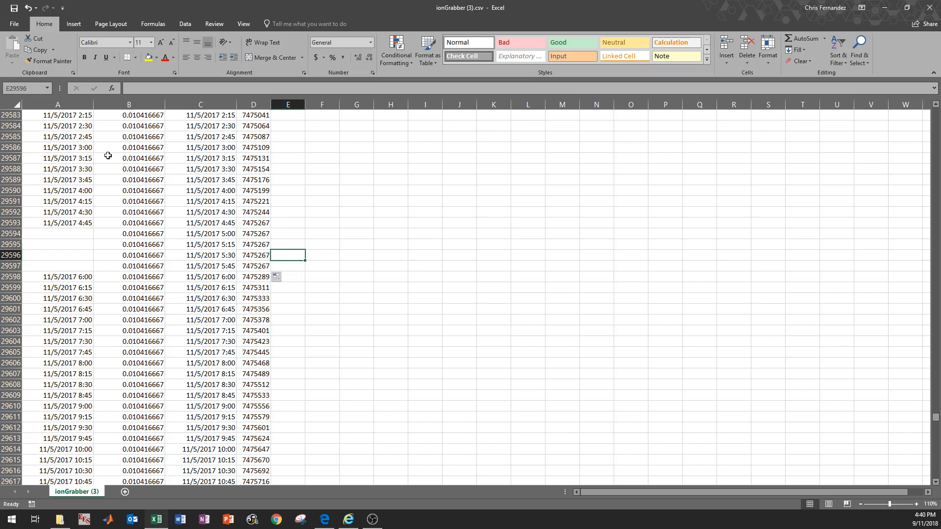
- Compare the column C timestamps with those in column A around the filled gap, at the 11/5/2017 6:00 row
{"action": "left_click", "coordinate": [193, 330]}
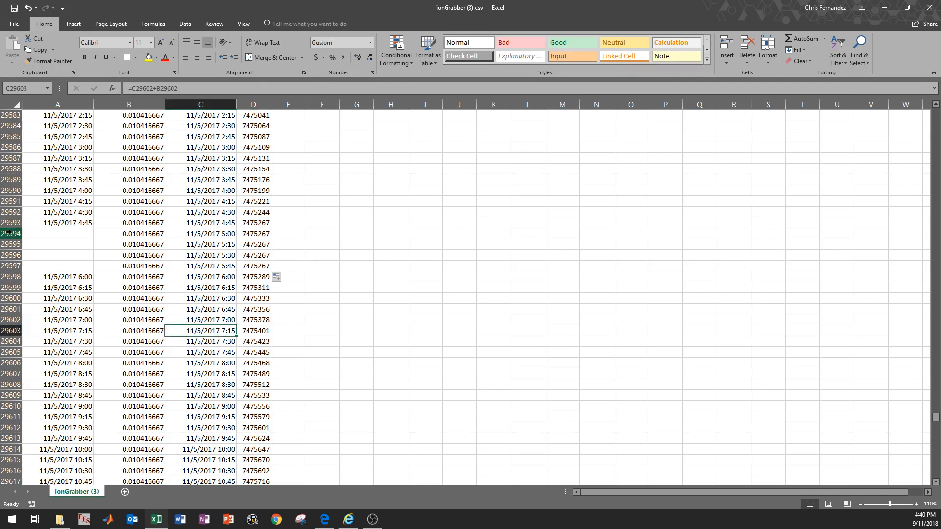
{"action": "left_click_drag", "start_coordinate": [9, 234], "coordinate": [8, 265]}
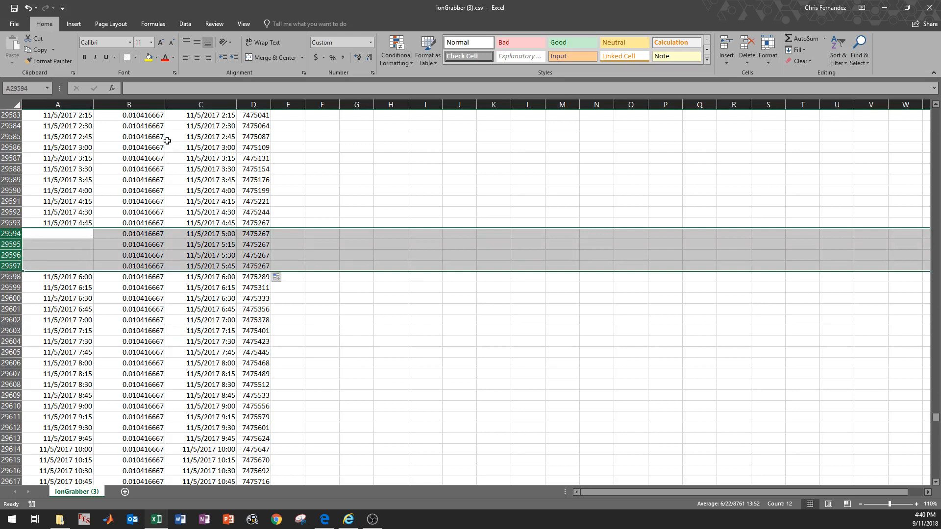
{"action": "left_click_drag", "start_coordinate": [139, 128], "coordinate": [153, 271]}
{"action": "left_click_drag", "start_coordinate": [218, 126], "coordinate": [211, 325]}
{"action": "left_click", "coordinate": [218, 277]}
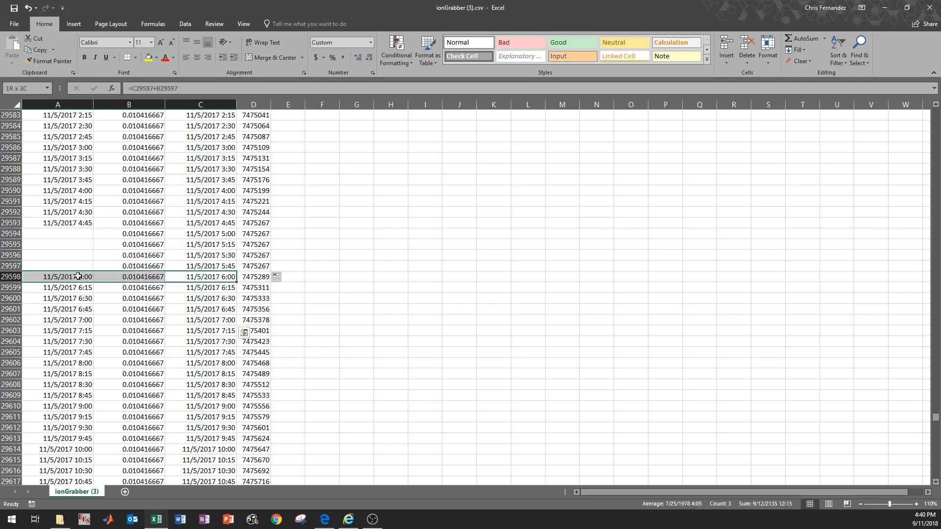
{"action": "key", "text": "shift+Left"}
{"action": "key", "text": "shift+Left"}
{"action": "left_click", "coordinate": [209, 275]}
{"action": "left_click", "coordinate": [73, 276]}
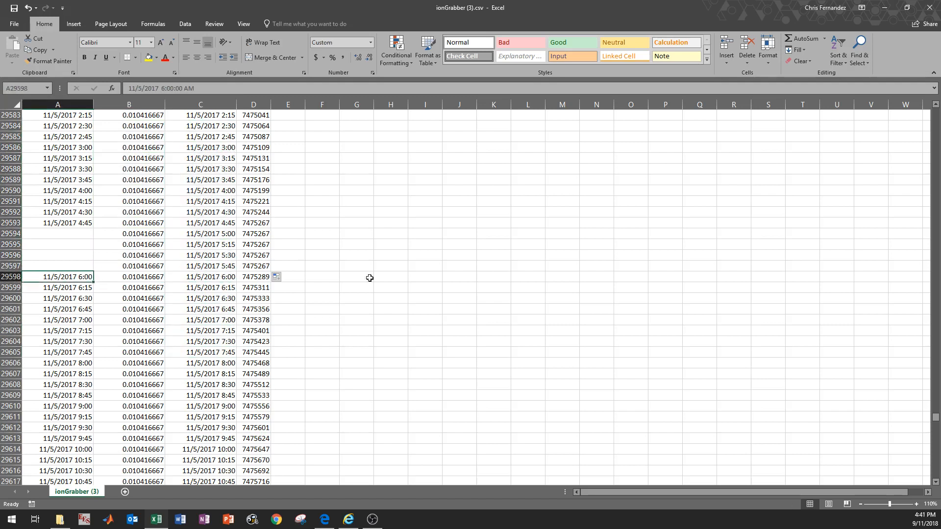
{"action": "key", "text": "Tab"}
{"action": "key", "text": "Tab"}
{"action": "key", "text": "Return"}
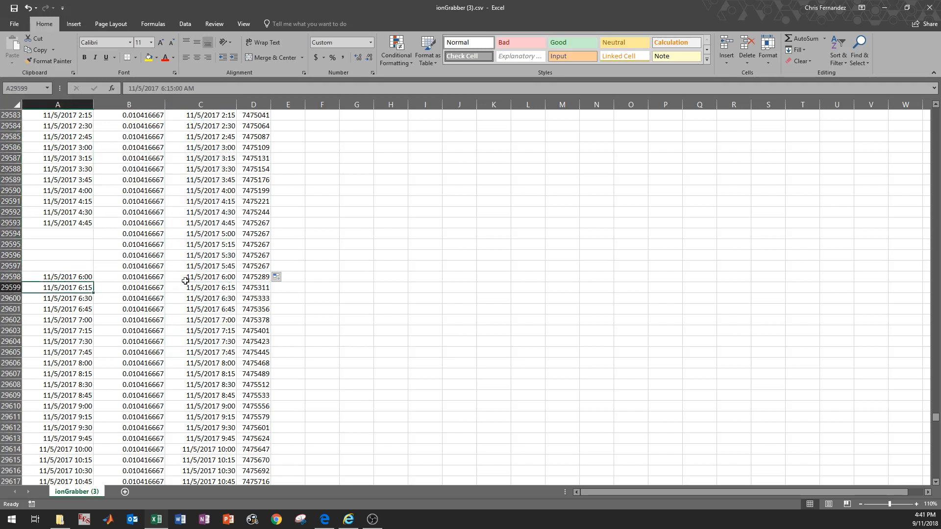
- Locate the 11/14/2017 17:45 reading at row 30501 and insert fourteen blank rows above it
{"action": "left_click_drag", "start_coordinate": [936, 417], "coordinate": [936, 427]}
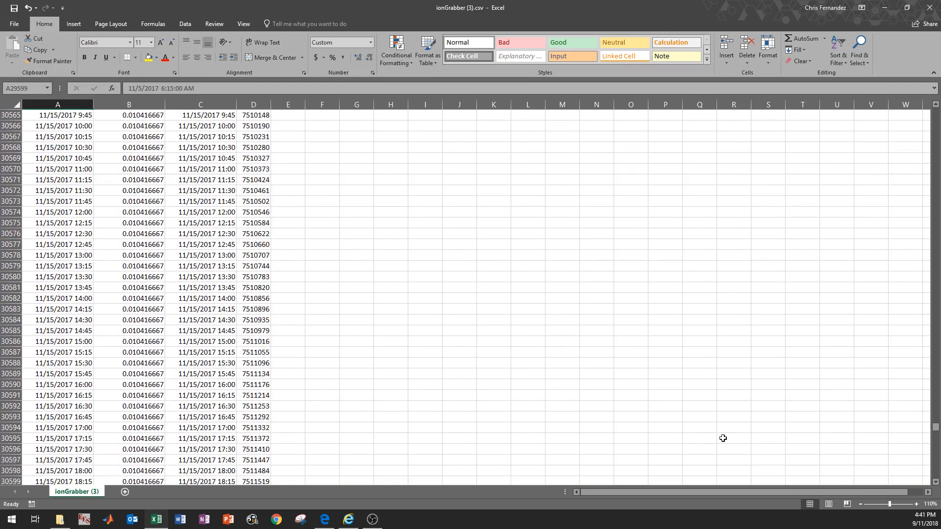
{"action": "scroll", "coordinate": [713, 431], "scroll_direction": "up", "scroll_amount": 20}
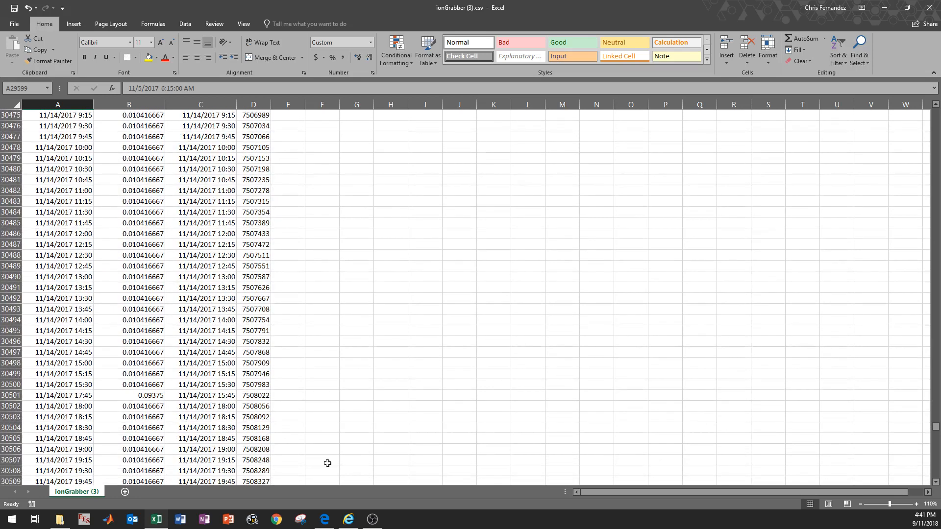
{"action": "left_click", "coordinate": [154, 400]}
{"action": "scroll", "coordinate": [253, 388], "scroll_direction": "down", "scroll_amount": 5}
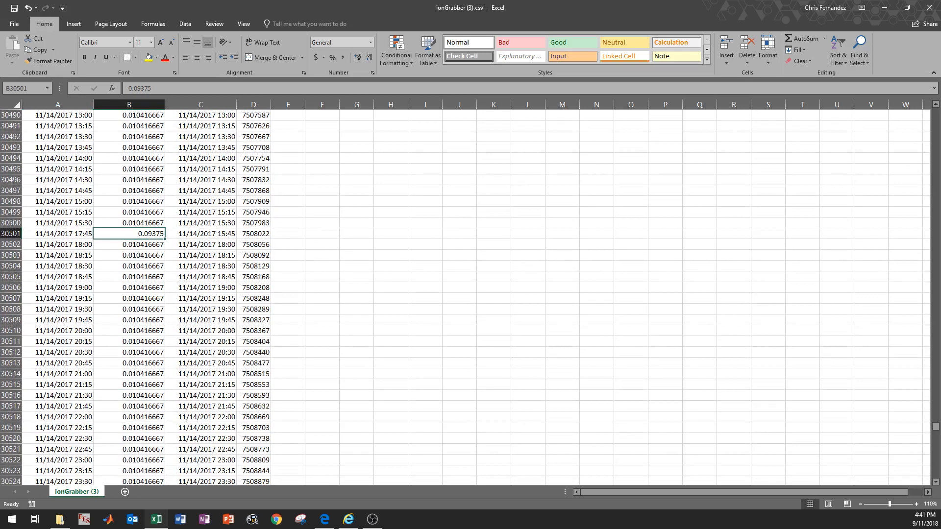
{"action": "left_click_drag", "start_coordinate": [10, 234], "coordinate": [11, 378]}
{"action": "right_click", "coordinate": [11, 336]}
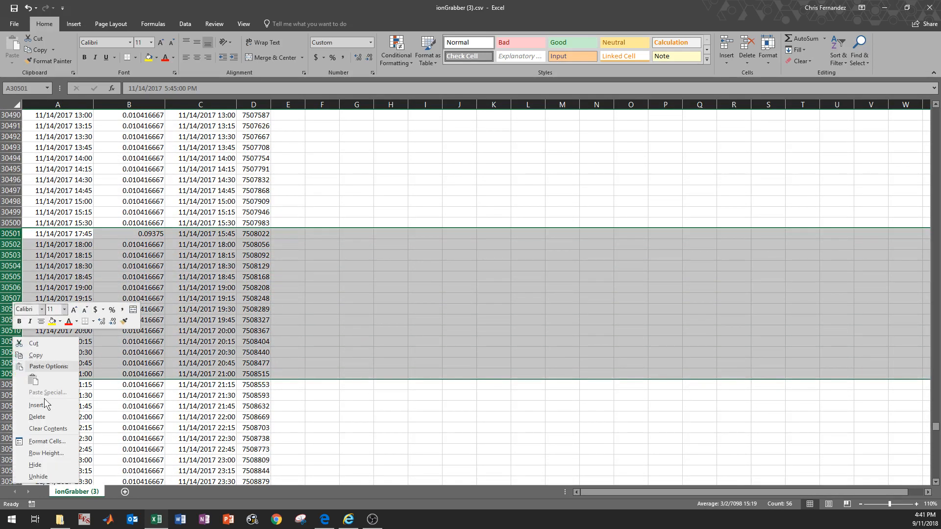
{"action": "left_click", "coordinate": [40, 402]}
- Fill columns B and C down through row 30515 and delete the surplus rows 30509 to 30514
{"action": "left_click_drag", "start_coordinate": [129, 137], "coordinate": [224, 387]}
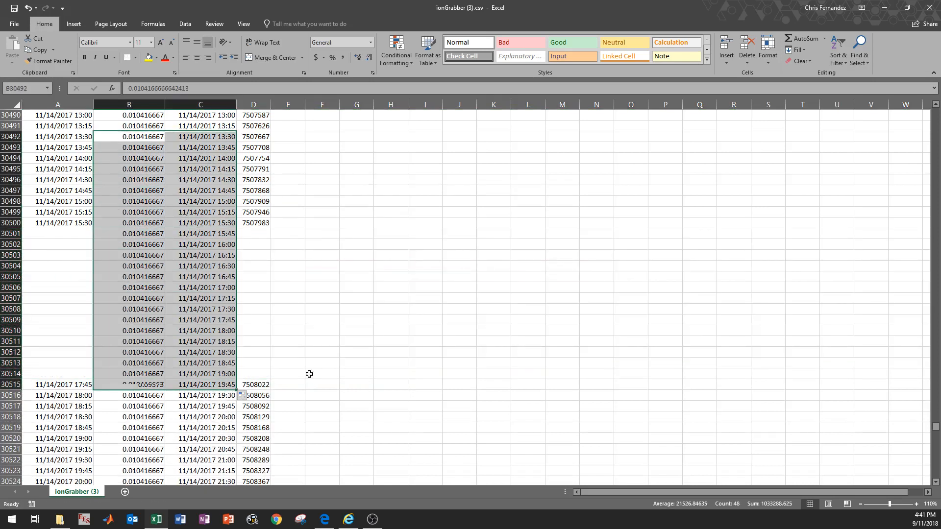
{"action": "left_click", "coordinate": [217, 321]}
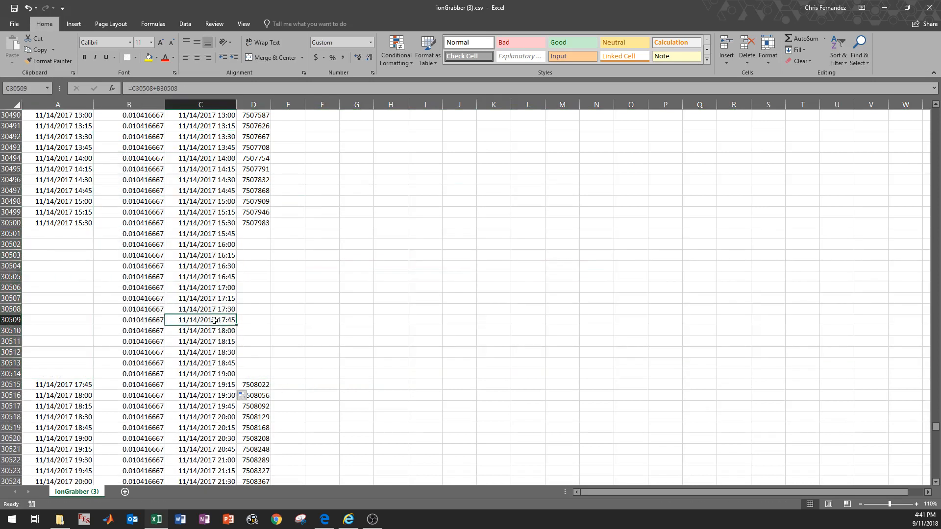
{"action": "left_click_drag", "start_coordinate": [11, 320], "coordinate": [10, 374]}
{"action": "right_click", "coordinate": [10, 356]}
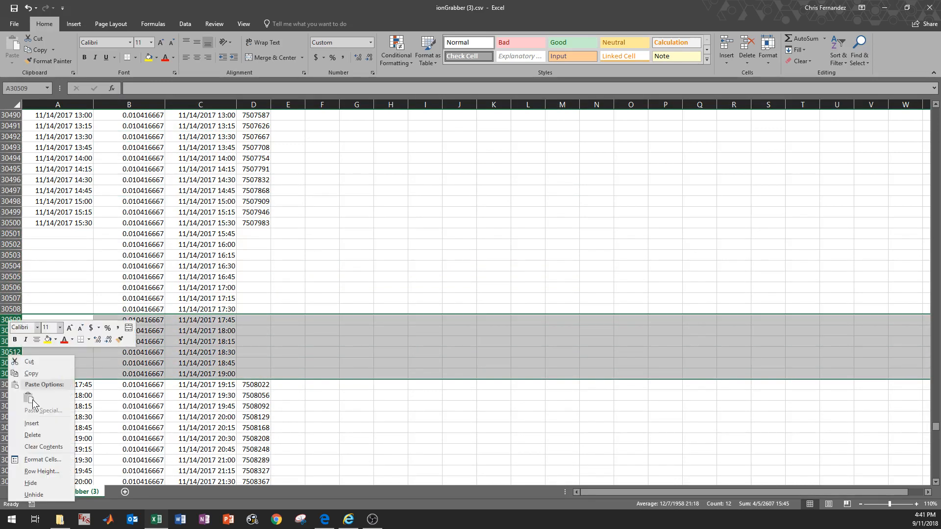
{"action": "left_click", "coordinate": [32, 435]}
- Refill the column C formula from C30508 to the end of the data, and copy the D30500 reading into rows 30501 to 30508
{"action": "left_click", "coordinate": [229, 309]}
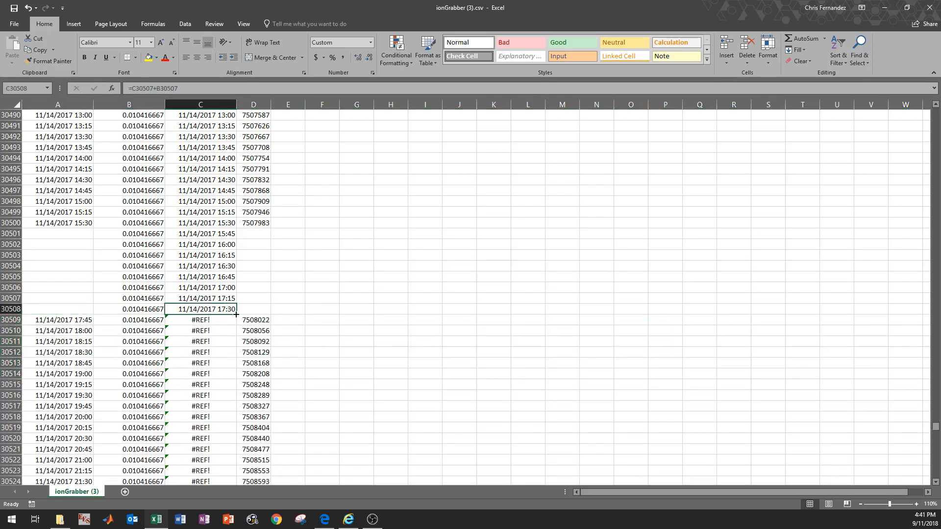
{"action": "double_click", "coordinate": [236, 314]}
{"action": "left_click", "coordinate": [264, 225]}
{"action": "left_click_drag", "start_coordinate": [272, 229], "coordinate": [272, 313]}
{"action": "left_click", "coordinate": [310, 298]}
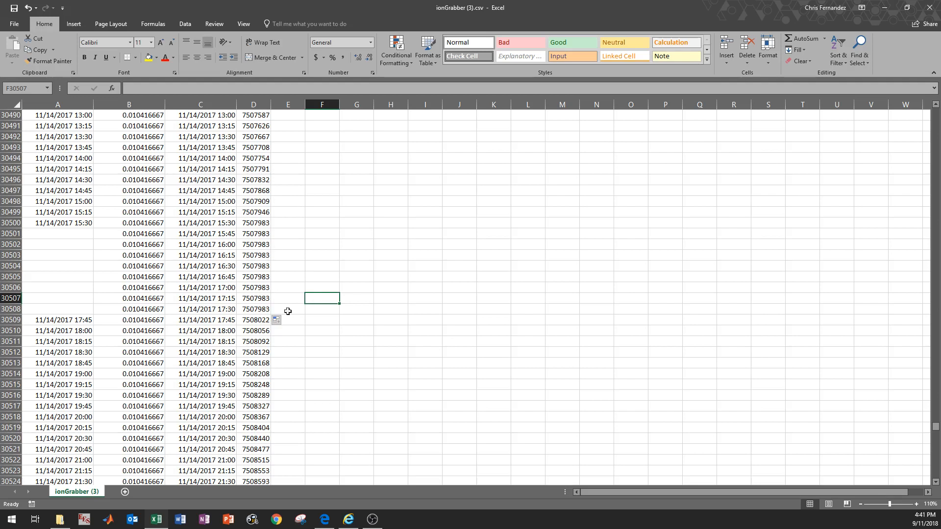
- Examine the column D energy readings across the filled 11/14/2017 gap and the first real reading after it
{"action": "left_click_drag", "start_coordinate": [253, 211], "coordinate": [259, 428]}
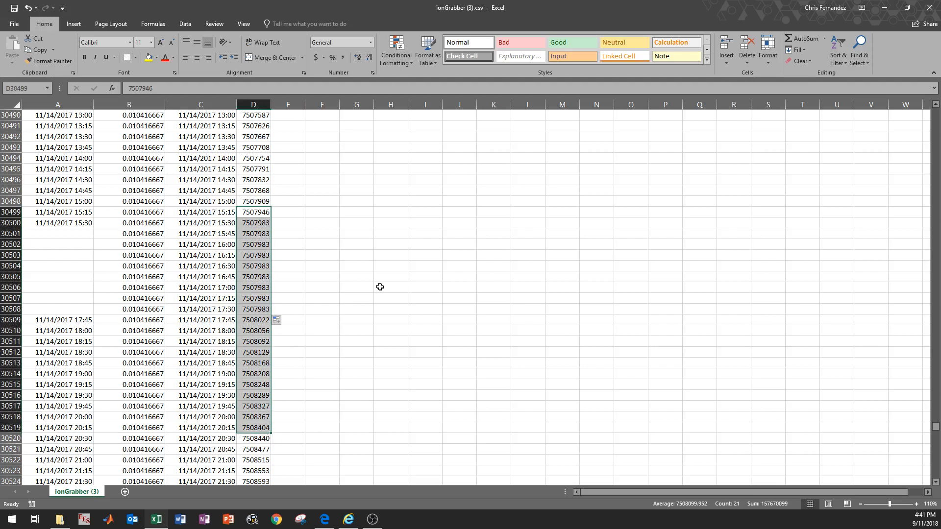
{"action": "left_click", "coordinate": [254, 319]}
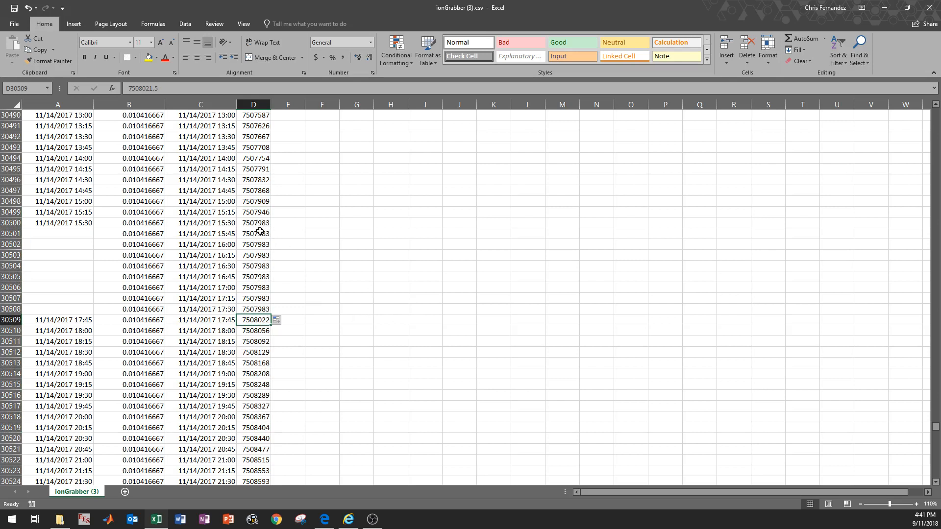
{"action": "left_click_drag", "start_coordinate": [258, 233], "coordinate": [256, 309]}
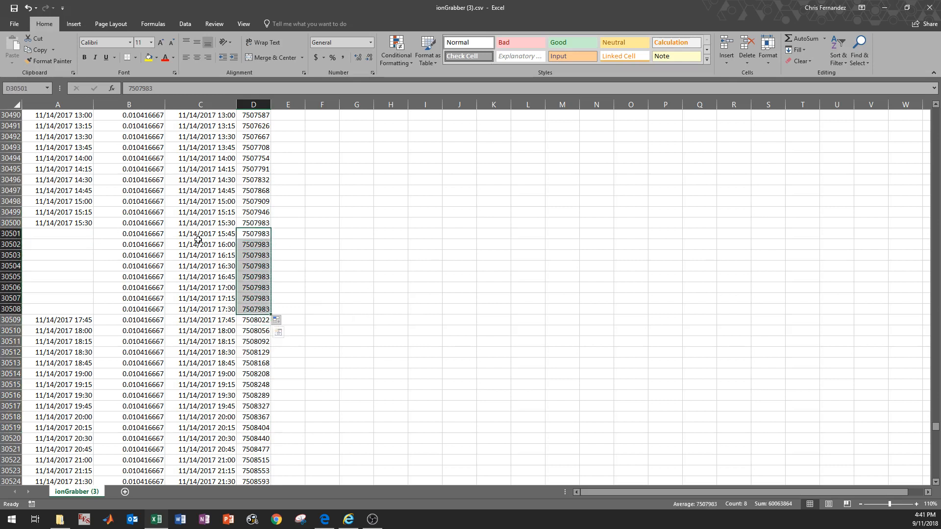
{"action": "left_click", "coordinate": [254, 320]}
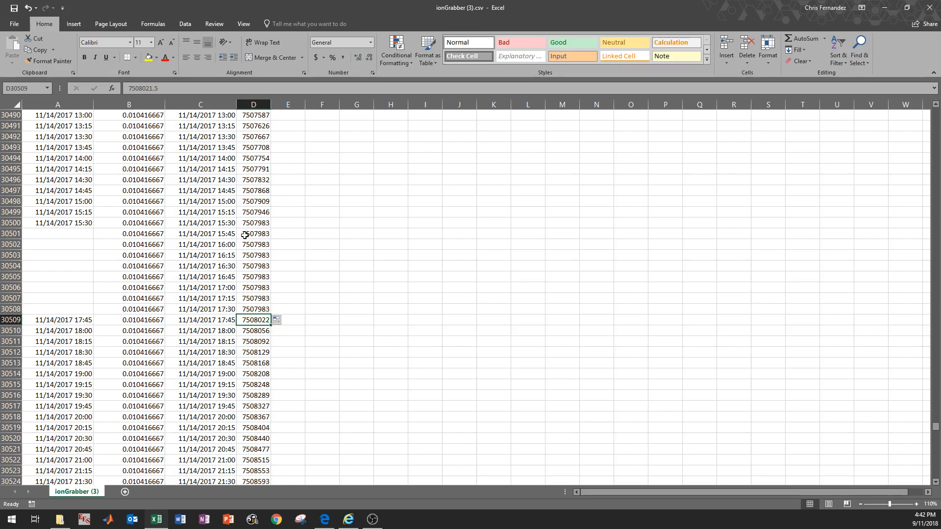
{"action": "left_click_drag", "start_coordinate": [245, 234], "coordinate": [261, 318]}
{"action": "left_click", "coordinate": [281, 275]}
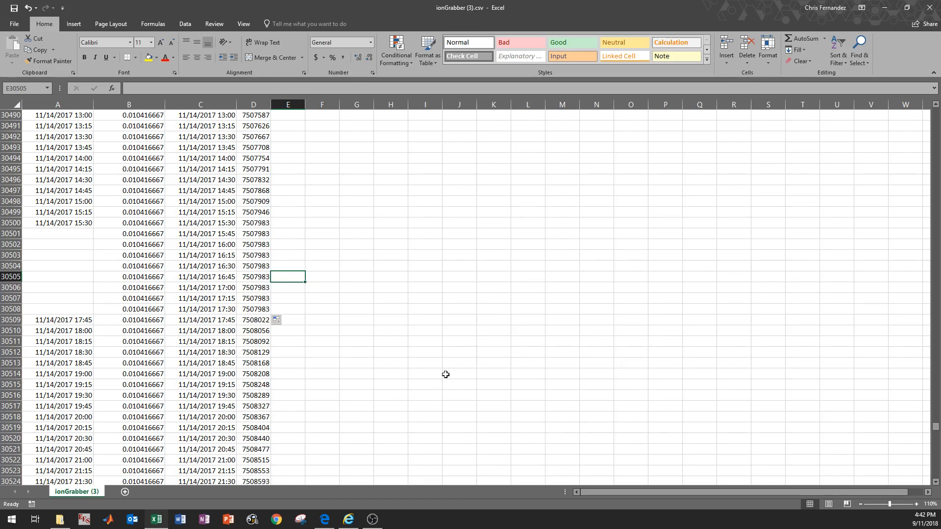
{"action": "left_click", "coordinate": [257, 247]}
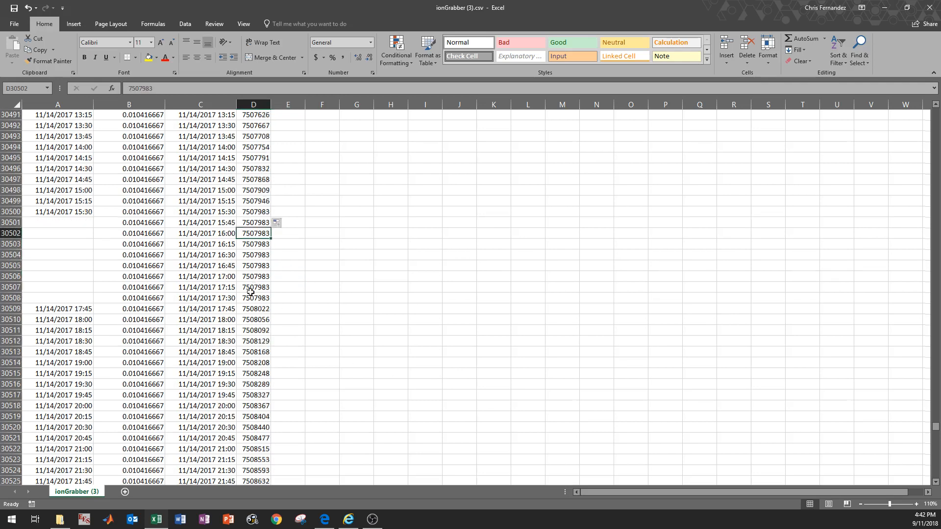
- Examine the last rows of the data, around rows 35040 to 35045, for surplus readings at the end of 2017
{"action": "scroll", "coordinate": [249, 296], "scroll_direction": "down", "scroll_amount": 8}
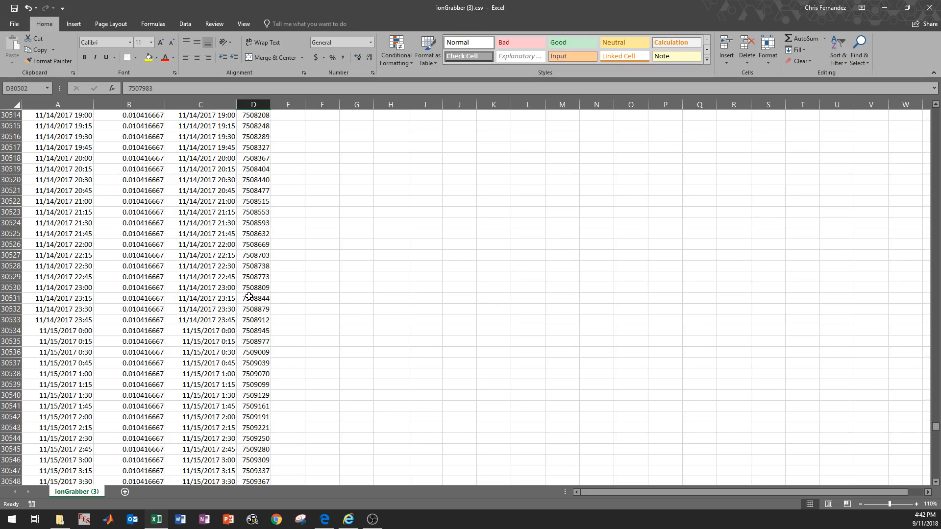
{"action": "key", "text": "ctrl+Down"}
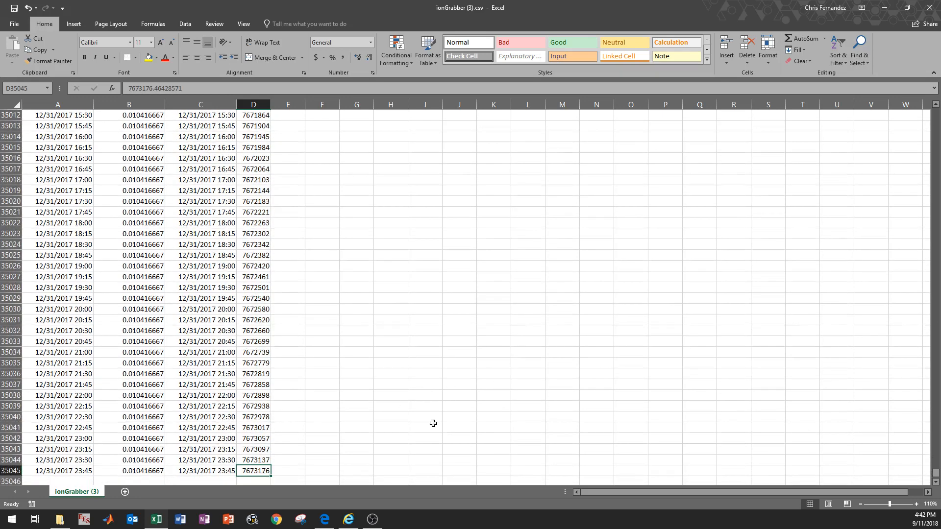
{"action": "left_click_drag", "start_coordinate": [13, 471], "coordinate": [171, 429]}
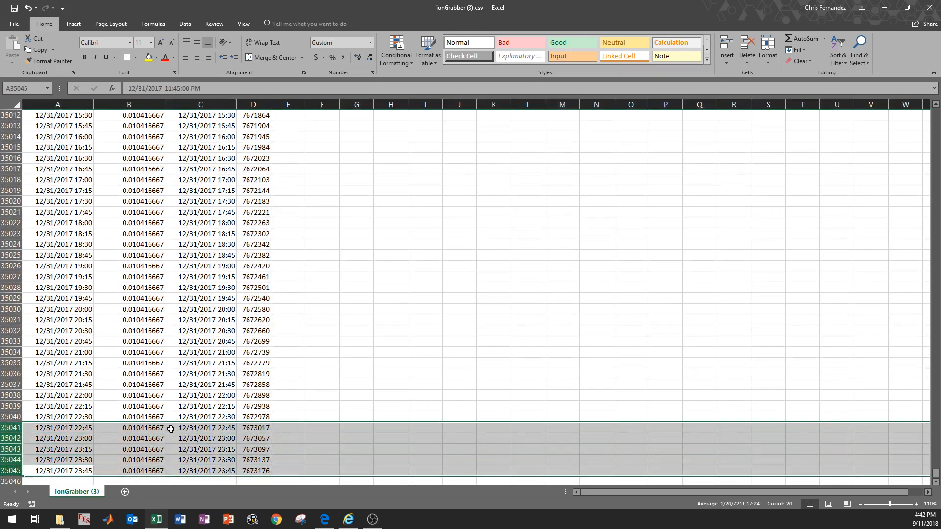
{"action": "left_click", "coordinate": [10, 417]}
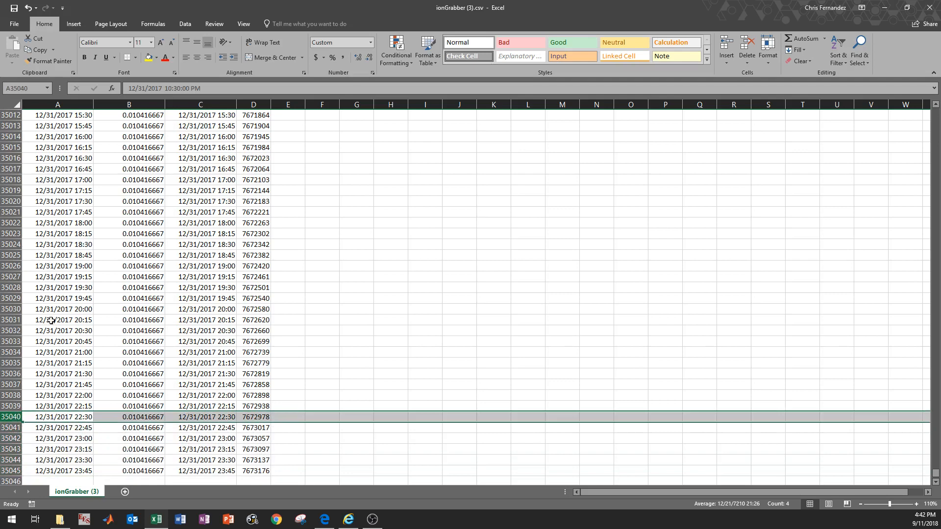
{"action": "left_click_drag", "start_coordinate": [58, 310], "coordinate": [62, 338]}
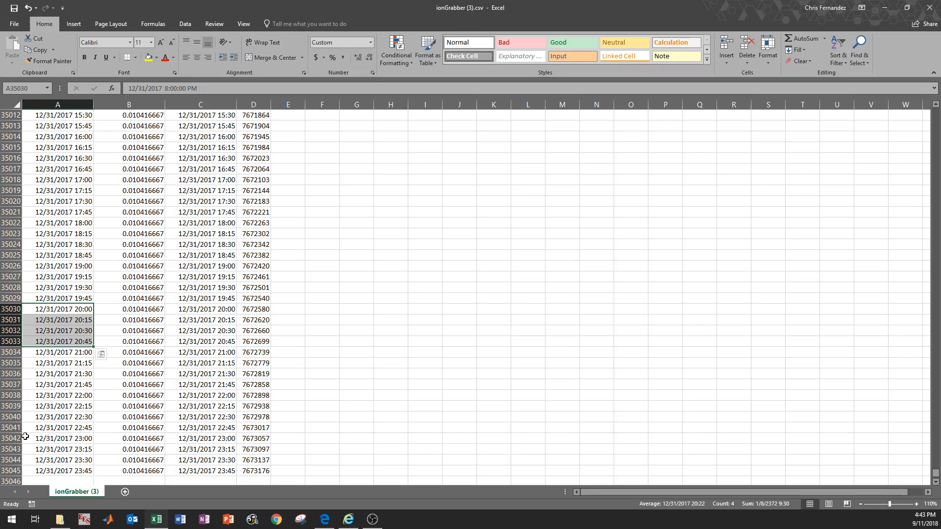
{"action": "left_click", "coordinate": [7, 417]}
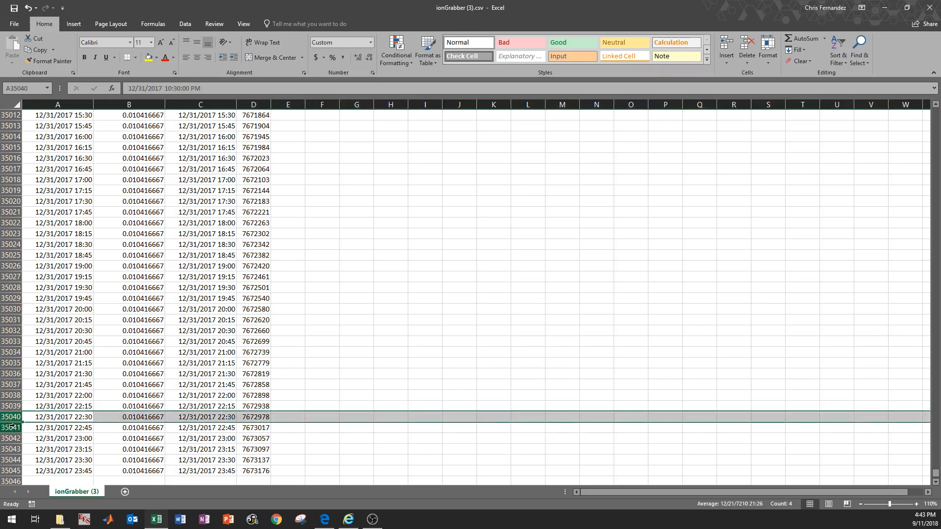
{"action": "left_click", "coordinate": [12, 427]}
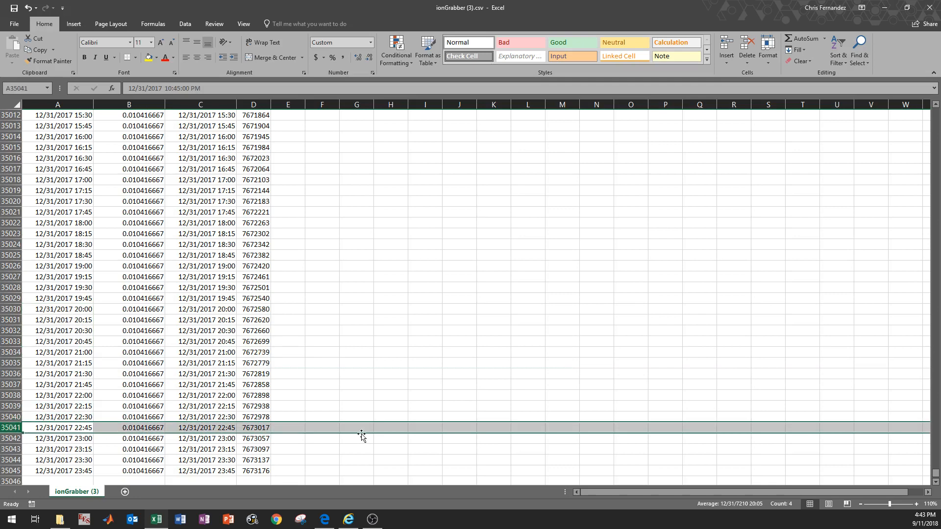
{"action": "left_click_drag", "start_coordinate": [244, 439], "coordinate": [253, 471]}
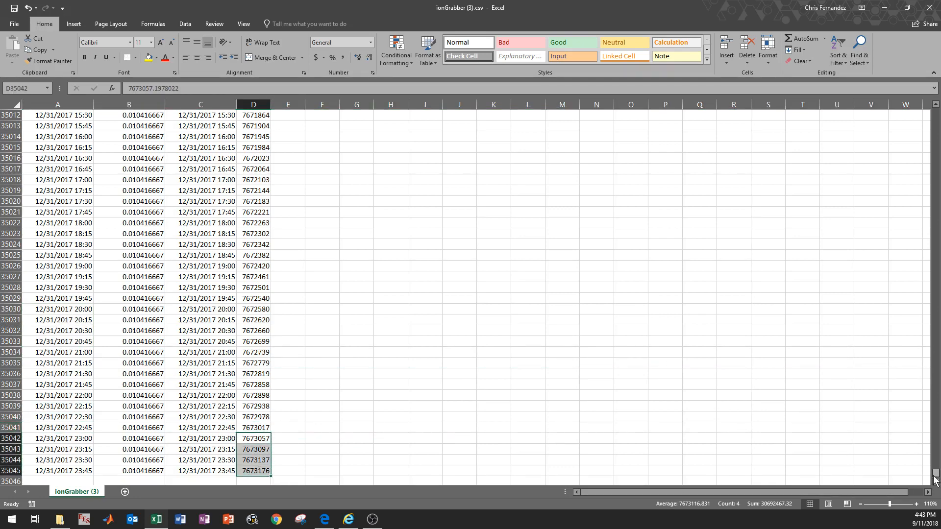
- Sort columns A to D by column B from smallest to largest, without treating the first row as headers
{"action": "left_click_drag", "start_coordinate": [935, 474], "coordinate": [927, 111]}
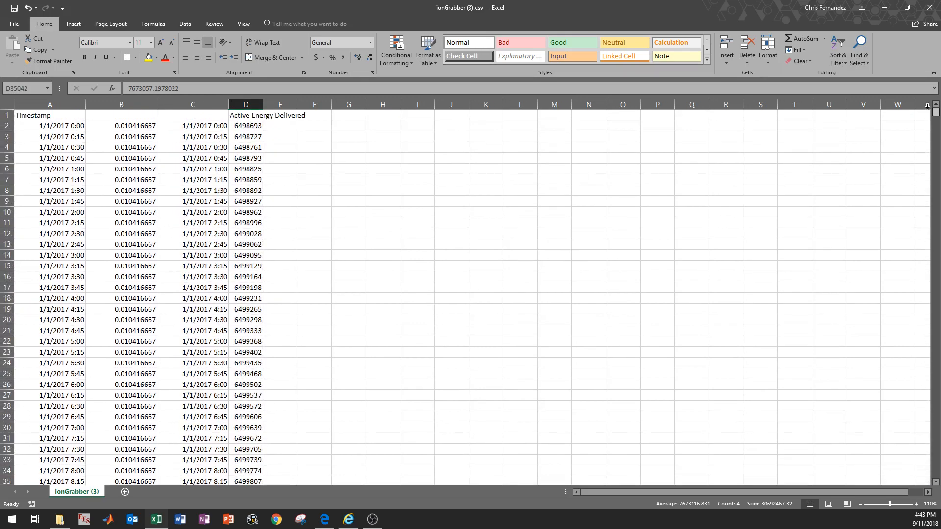
{"action": "left_click", "coordinate": [59, 105]}
{"action": "left_click_drag", "start_coordinate": [59, 105], "coordinate": [245, 104]}
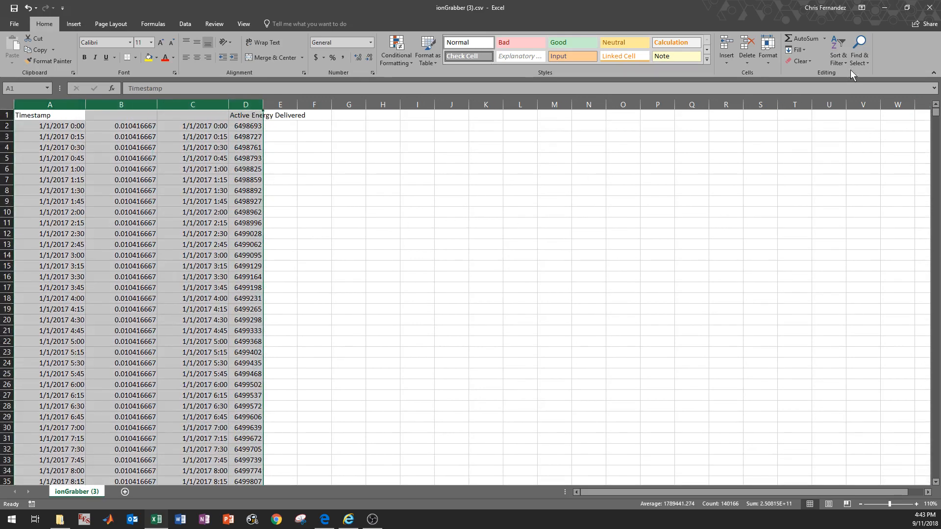
{"action": "left_click", "coordinate": [845, 57]}
{"action": "left_click", "coordinate": [865, 96]}
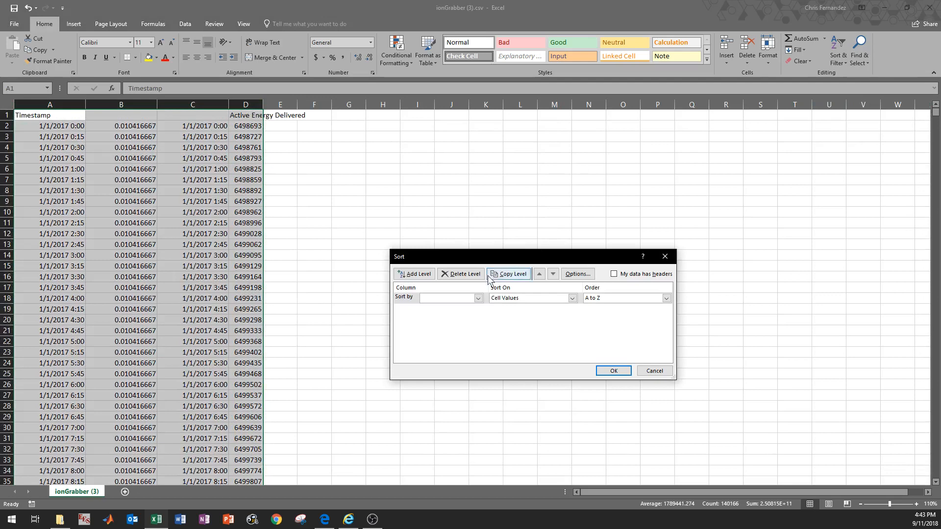
{"action": "left_click", "coordinate": [477, 298]}
{"action": "left_click", "coordinate": [470, 308]}
{"action": "left_click", "coordinate": [614, 371]}
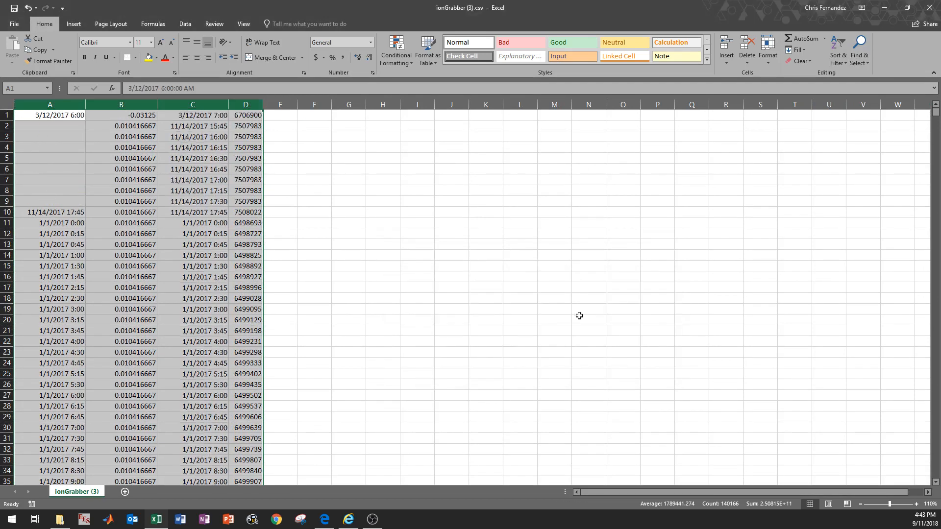
- Undo the last sort so the meter data returns to chronological order
{"action": "left_click", "coordinate": [151, 119]}
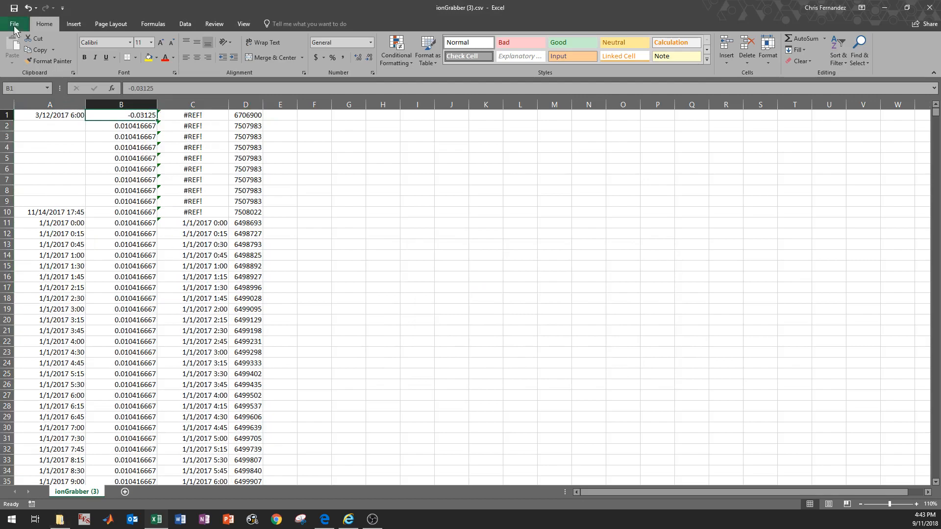
{"action": "left_click", "coordinate": [30, 9]}
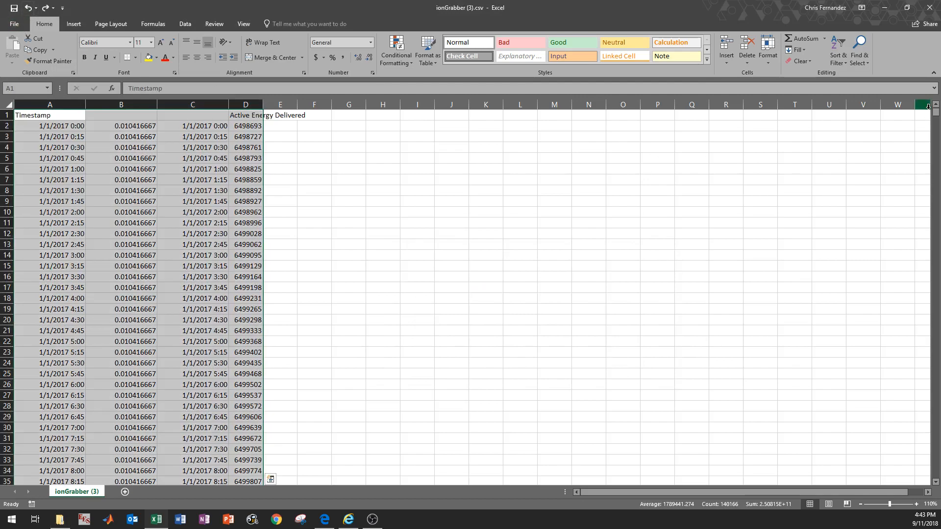
- Delete the four surplus 3/12/2017 rows 6747 to 6750 and refill the column C formula from C6746 to the end of the data
{"action": "left_click_drag", "start_coordinate": [935, 111], "coordinate": [931, 181]}
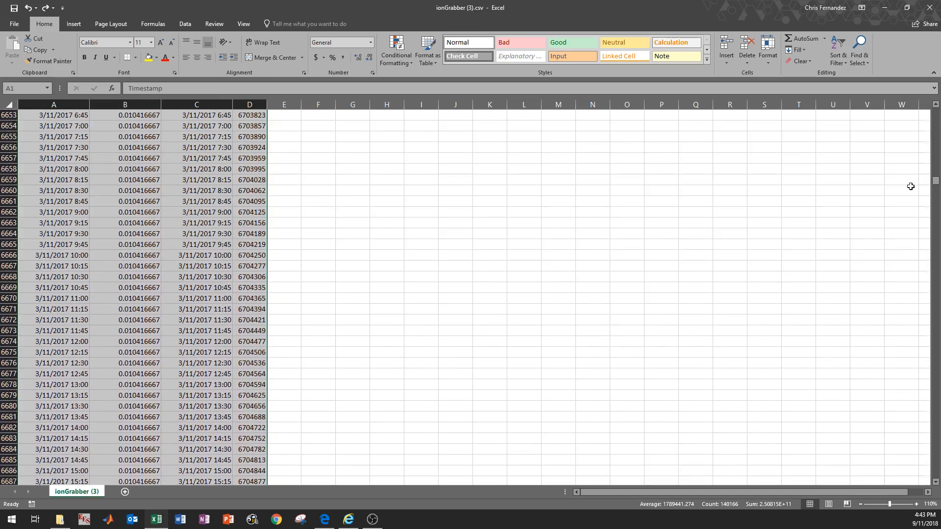
{"action": "scroll", "coordinate": [794, 255], "scroll_direction": "down", "scroll_amount": 20}
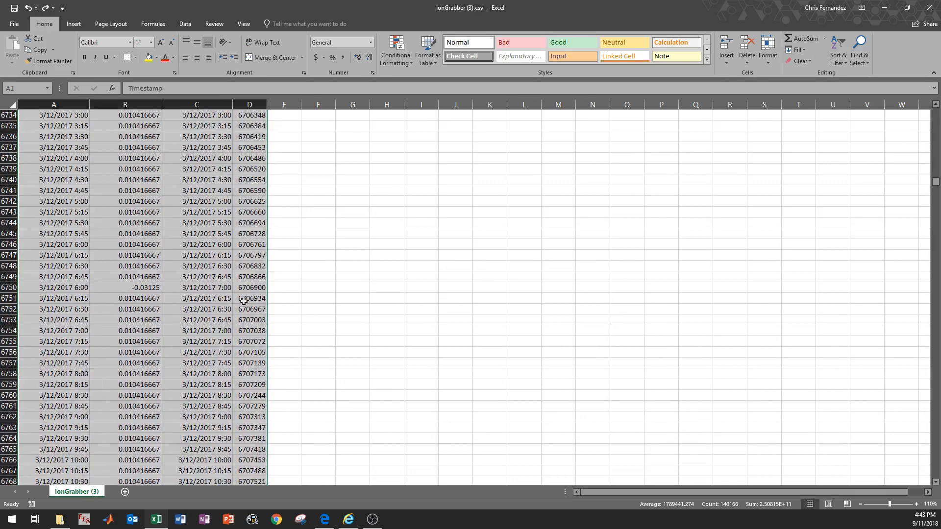
{"action": "left_click_drag", "start_coordinate": [10, 289], "coordinate": [15, 254]}
{"action": "right_click", "coordinate": [15, 258]}
{"action": "left_click", "coordinate": [39, 340]}
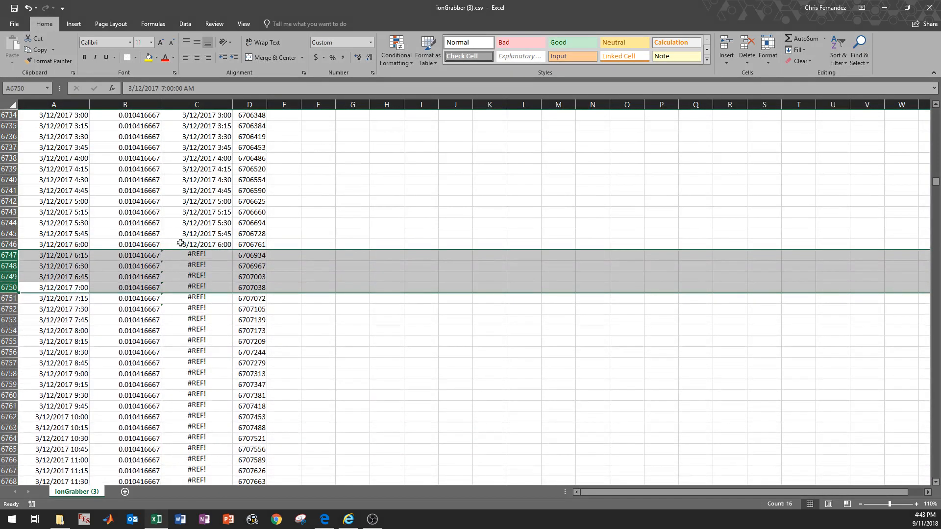
{"action": "left_click", "coordinate": [215, 244]}
{"action": "double_click", "coordinate": [233, 249]}
{"action": "left_click", "coordinate": [342, 243]}
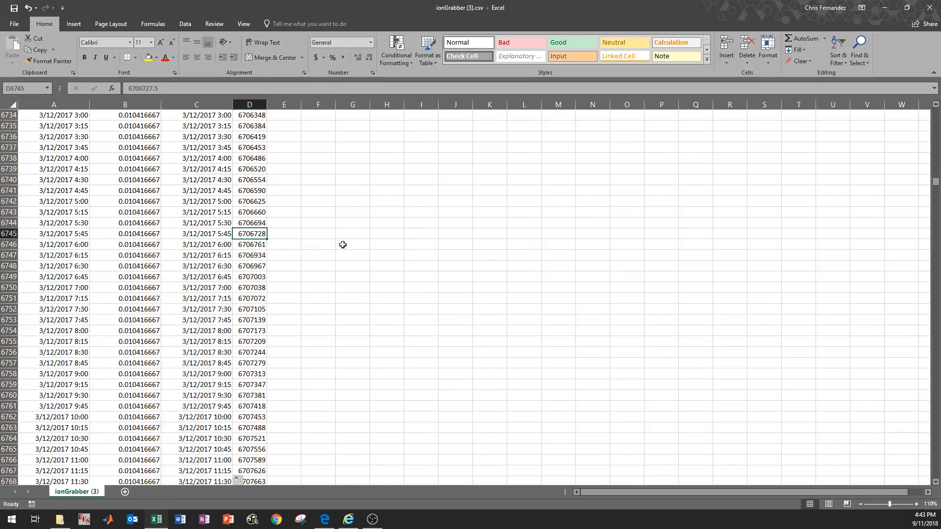
- Check the recalculated column C timestamps against column A at the last rows of 12/31/2017, and return to the start of the data
{"action": "left_click", "coordinate": [203, 274]}
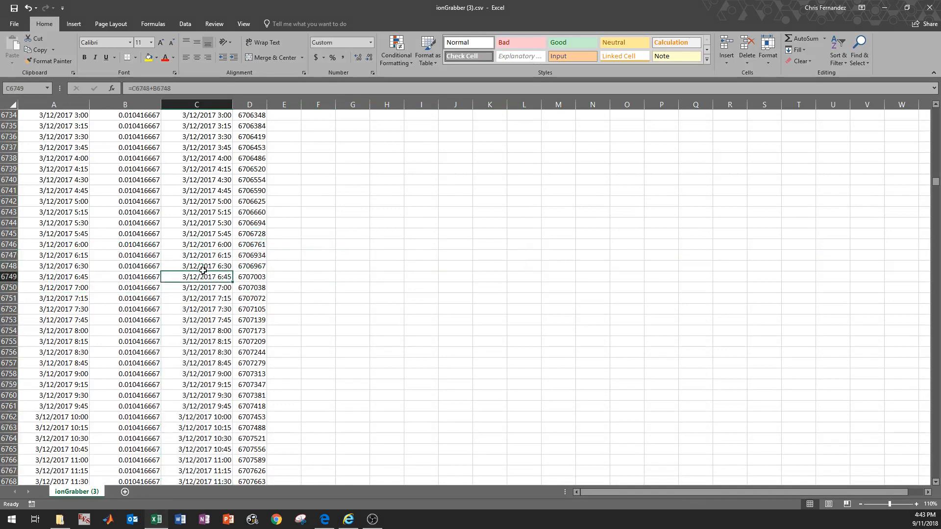
{"action": "key", "text": "ctrl+Down"}
{"action": "left_click", "coordinate": [16, 473]}
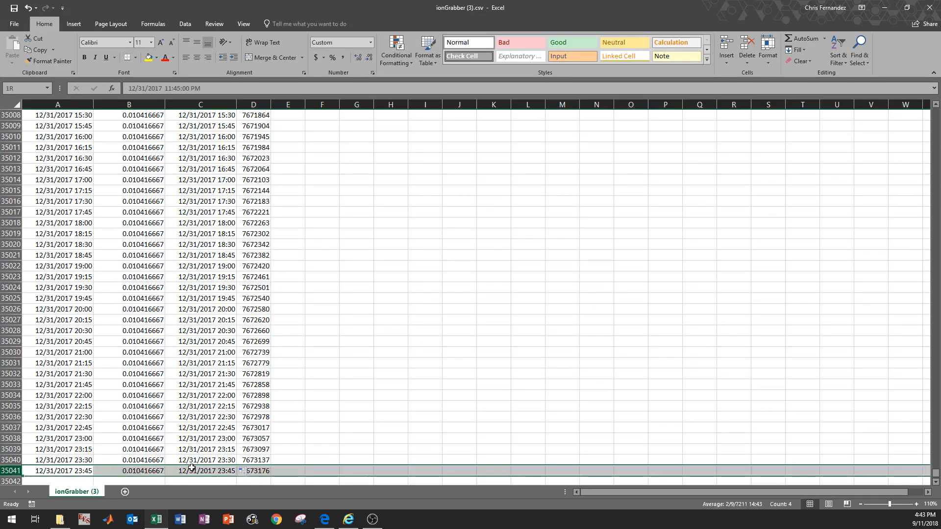
{"action": "left_click", "coordinate": [209, 459]}
{"action": "key", "text": "ctrl+Up"}
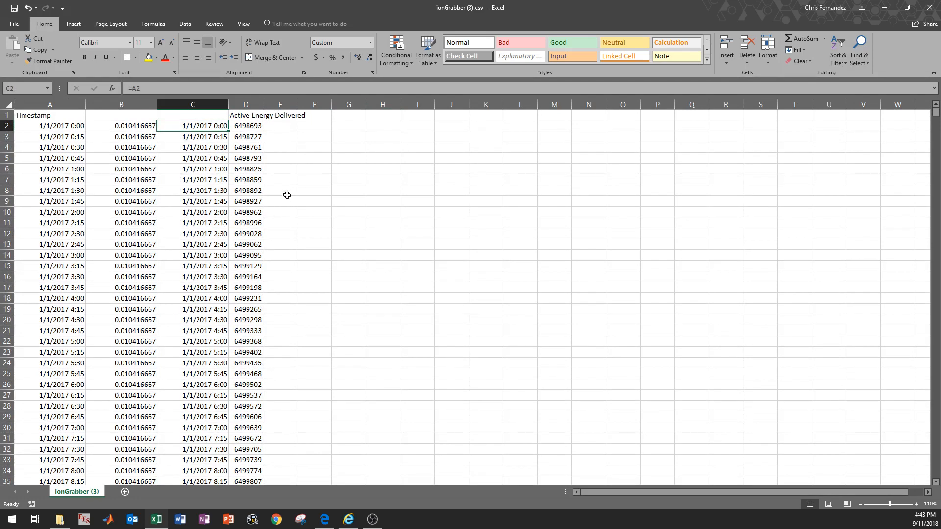
- Enter the hourly marker pattern 1, 0, 0, 0 in cells E2 to E5
{"action": "left_click", "coordinate": [281, 126]}
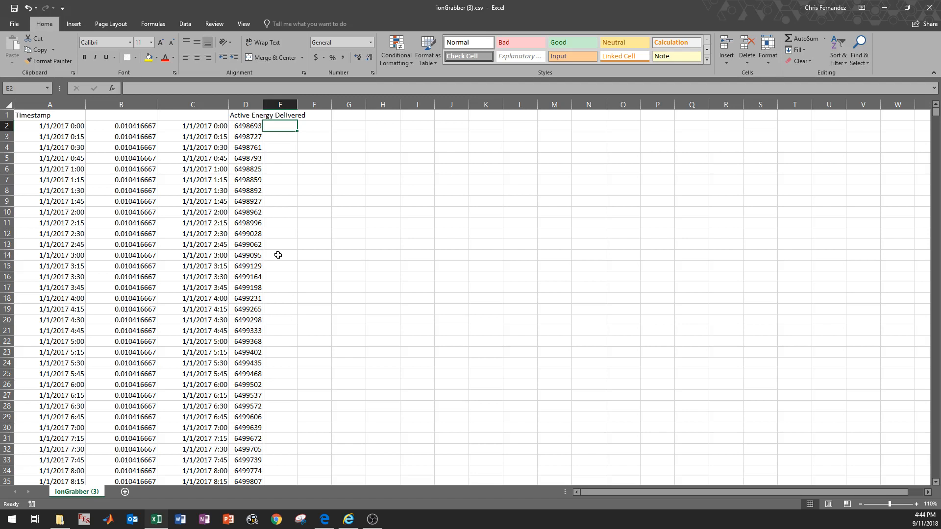
{"action": "type", "text": "1"}
{"action": "key", "text": "Return"}
{"action": "type", "text": "0"}
{"action": "key", "text": "Return"}
{"action": "type", "text": "0"}
{"action": "key", "text": "Return"}
{"action": "type", "text": "0"}
{"action": "key", "text": "Return"}
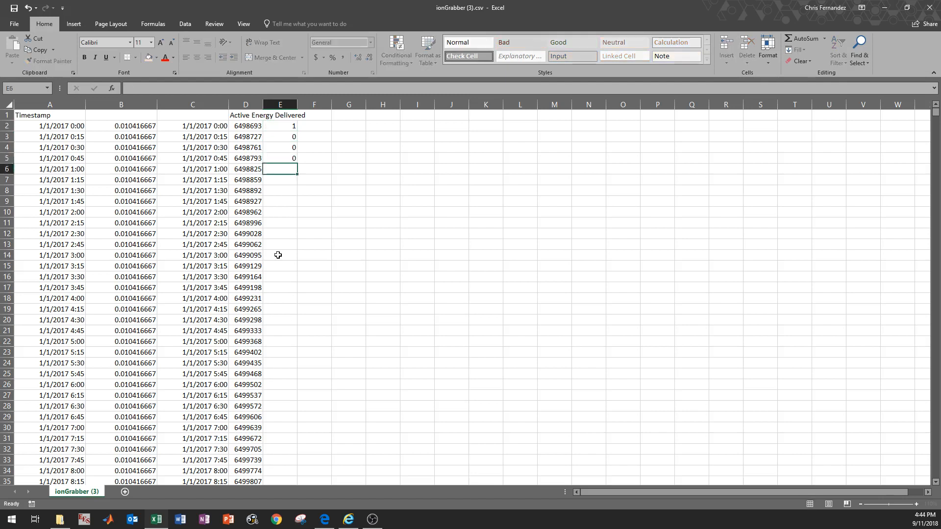
- Copy the marker pattern in E2:E5 into E6:E9
{"action": "key", "text": "Up"}
{"action": "key", "text": "Up"}
{"action": "key", "text": "Up"}
{"action": "key", "text": "Up"}
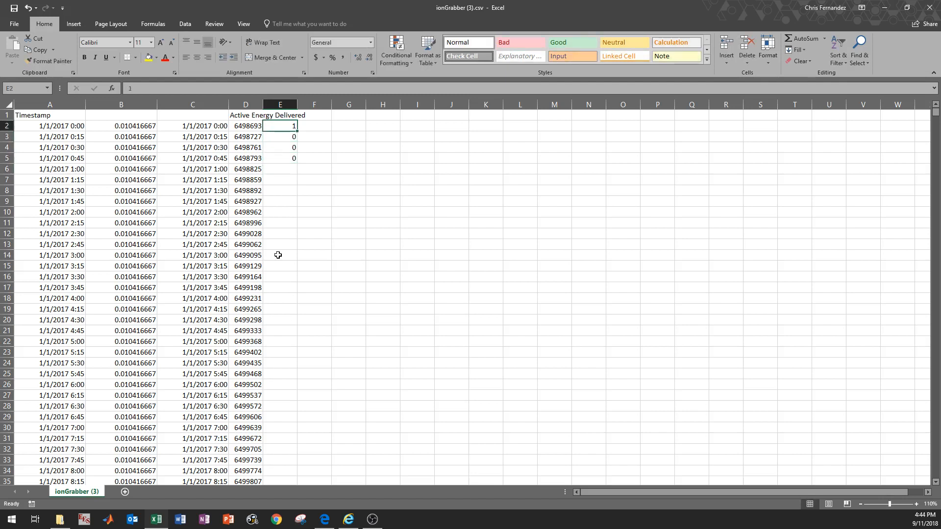
{"action": "key", "text": "shift+Down"}
{"action": "key", "text": "shift+Down"}
{"action": "key", "text": "shift+Down"}
{"action": "key", "text": "ctrl+c"}
{"action": "key", "text": "Down"}
{"action": "key", "text": "Down"}
{"action": "key", "text": "Down"}
{"action": "key", "text": "Down"}
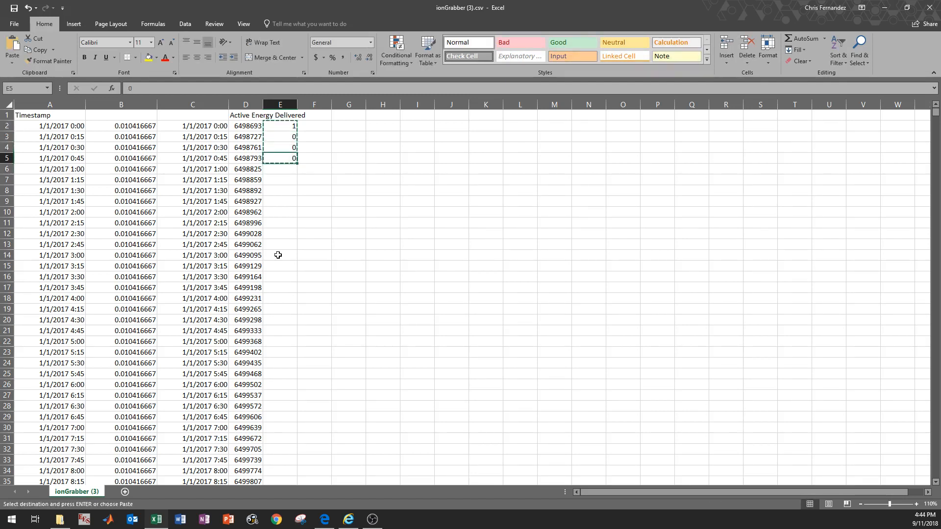
{"action": "key", "text": "ctrl+v"}
- Copy the marker pattern in E2:E9 into E10:E17
{"action": "key", "text": "Up"}
{"action": "key", "text": "Up"}
{"action": "key", "text": "Up"}
{"action": "key", "text": "Up"}
{"action": "key", "text": "shift+Down"}
{"action": "key", "text": "shift+Down"}
{"action": "key", "text": "shift+Down"}
{"action": "key", "text": "shift+Down"}
{"action": "key", "text": "shift+Down"}
{"action": "key", "text": "shift+Down"}
{"action": "key", "text": "shift+Down"}
{"action": "key", "text": "ctrl+c"}
{"action": "key", "text": "Down"}
{"action": "key", "text": "Down"}
{"action": "key", "text": "Down"}
{"action": "key", "text": "Down"}
{"action": "key", "text": "Down"}
{"action": "key", "text": "Down"}
{"action": "key", "text": "Down"}
{"action": "key", "text": "Down"}
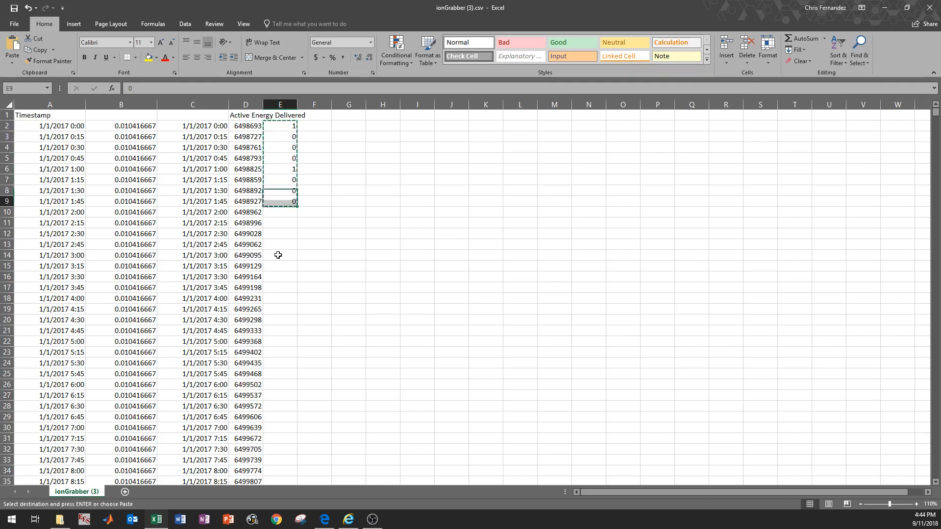
{"action": "key", "text": "ctrl+v"}
- Copy the marker pattern in E2:E17 into E18:E33
{"action": "key", "text": "Up"}
{"action": "key", "text": "Up"}
{"action": "key", "text": "Up"}
{"action": "key", "text": "Up"}
{"action": "key", "text": "Up"}
{"action": "key", "text": "Up"}
{"action": "key", "text": "Up"}
{"action": "key", "text": "Up"}
{"action": "key", "text": "shift+Down"}
{"action": "key", "text": "shift+Down"}
{"action": "key", "text": "shift+Down"}
{"action": "key", "text": "shift+Down"}
{"action": "key", "text": "shift+Down"}
{"action": "key", "text": "shift+Down"}
{"action": "key", "text": "shift+Down"}
{"action": "key", "text": "shift+Down"}
{"action": "key", "text": "shift+Down"}
{"action": "key", "text": "shift+Down"}
{"action": "key", "text": "shift+Down"}
{"action": "key", "text": "shift+Down"}
{"action": "key", "text": "shift+Down"}
{"action": "key", "text": "shift+Down"}
{"action": "key", "text": "shift+Down"}
{"action": "key", "text": "ctrl+c"}
{"action": "key", "text": "Down"}
{"action": "key", "text": "Down"}
{"action": "key", "text": "Down"}
{"action": "key", "text": "Down"}
{"action": "key", "text": "Down"}
{"action": "key", "text": "Down"}
{"action": "key", "text": "Down"}
{"action": "key", "text": "Down"}
{"action": "key", "text": "Down"}
{"action": "key", "text": "Down"}
{"action": "key", "text": "Down"}
{"action": "key", "text": "Down"}
{"action": "key", "text": "Down"}
{"action": "key", "text": "Down"}
{"action": "key", "text": "Down"}
{"action": "key", "text": "Down"}
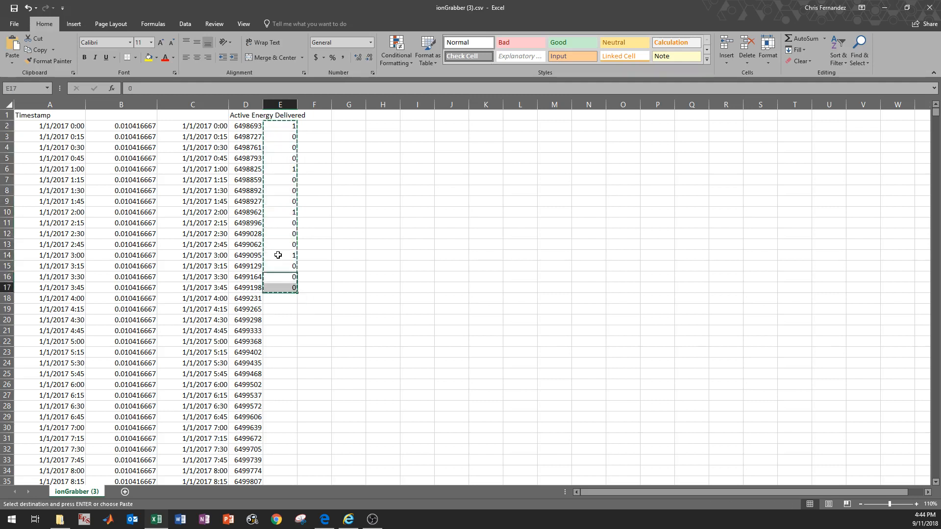
{"action": "key", "text": "ctrl+v"}
- Copy the marker pattern in E2:E33 into E34:E65
{"action": "key", "text": "Up"}
{"action": "key", "text": "Up"}
{"action": "key", "text": "Up"}
{"action": "key", "text": "Up"}
{"action": "key", "text": "Up"}
{"action": "key", "text": "Up"}
{"action": "key", "text": "Up"}
{"action": "key", "text": "Up"}
{"action": "key", "text": "Up"}
{"action": "key", "text": "Up"}
{"action": "key", "text": "Up"}
{"action": "key", "text": "Up"}
{"action": "key", "text": "Up"}
{"action": "key", "text": "Up"}
{"action": "key", "text": "Up"}
{"action": "key", "text": "Up"}
{"action": "key", "text": "shift+Down"}
{"action": "key", "text": "shift+Down"}
{"action": "key", "text": "shift+Down"}
{"action": "key", "text": "shift+Down"}
{"action": "key", "text": "shift+Down"}
{"action": "key", "text": "shift+Down"}
{"action": "key", "text": "shift+Down"}
{"action": "key", "text": "shift+Down"}
{"action": "key", "text": "shift+Down"}
{"action": "key", "text": "shift+Down"}
{"action": "key", "text": "shift+Down"}
{"action": "key", "text": "shift+Down"}
{"action": "key", "text": "shift+Down"}
{"action": "key", "text": "shift+Down"}
{"action": "key", "text": "shift+Down"}
{"action": "key", "text": "shift+Down"}
{"action": "key", "text": "ctrl+c"}
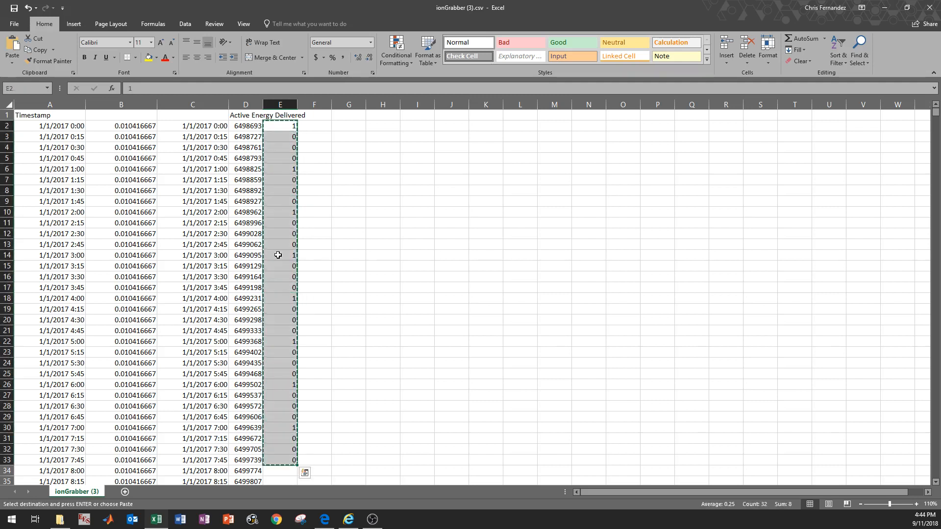
{"action": "key", "text": "Down"}
{"action": "key", "text": "Down"}
{"action": "key", "text": "Down"}
{"action": "key", "text": "Down"}
{"action": "key", "text": "Down"}
{"action": "key", "text": "Down"}
{"action": "key", "text": "Down"}
{"action": "key", "text": "Down"}
{"action": "key", "text": "Down"}
{"action": "key", "text": "Down"}
{"action": "key", "text": "Down"}
{"action": "key", "text": "Down"}
{"action": "key", "text": "Down"}
{"action": "key", "text": "Down"}
{"action": "key", "text": "Down"}
{"action": "key", "text": "Down"}
{"action": "key", "text": "Down"}
{"action": "key", "text": "Down"}
{"action": "key", "text": "Down"}
{"action": "key", "text": "Down"}
{"action": "key", "text": "ctrl+v"}
- Copy the marker pattern in E2:E65 into E66:E129
{"action": "key", "text": "Up"}
{"action": "key", "text": "Up"}
{"action": "key", "text": "Up"}
{"action": "key", "text": "Up"}
{"action": "key", "text": "Up"}
{"action": "key", "text": "Up"}
{"action": "key", "text": "Up"}
{"action": "key", "text": "Up"}
{"action": "key", "text": "Up"}
{"action": "key", "text": "Up"}
{"action": "key", "text": "Up"}
{"action": "key", "text": "Up"}
{"action": "key", "text": "Up"}
{"action": "key", "text": "Up"}
{"action": "key", "text": "Up"}
{"action": "key", "text": "Up"}
{"action": "key", "text": "Up"}
{"action": "key", "text": "Up"}
{"action": "key", "text": "Up"}
{"action": "key", "text": "Up"}
{"action": "key", "text": "shift+Down"}
{"action": "key", "text": "shift+Down"}
{"action": "key", "text": "shift+Down"}
{"action": "key", "text": "shift+Down"}
{"action": "key", "text": "shift+Down"}
{"action": "key", "text": "shift+Down"}
{"action": "key", "text": "shift+Down"}
{"action": "key", "text": "shift+Down"}
{"action": "key", "text": "shift+Down"}
{"action": "key", "text": "shift+Down"}
{"action": "key", "text": "shift+Down"}
{"action": "key", "text": "shift+Down"}
{"action": "key", "text": "shift+Down"}
{"action": "key", "text": "shift+Down"}
{"action": "key", "text": "shift+Down"}
{"action": "key", "text": "shift+Down"}
{"action": "key", "text": "shift+Down"}
{"action": "key", "text": "shift+Down"}
{"action": "key", "text": "shift+Down"}
{"action": "key", "text": "shift+Down"}
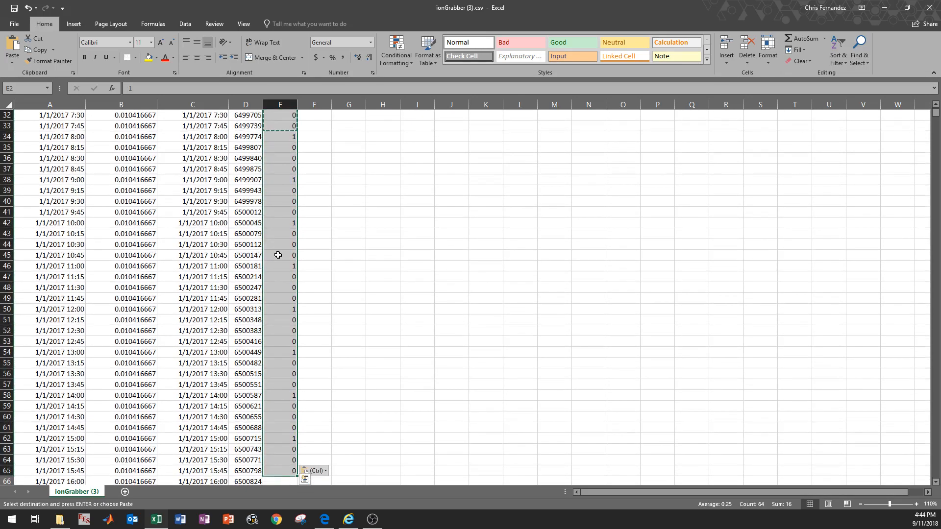
{"action": "key", "text": "ctrl+c"}
{"action": "key", "text": "Down"}
{"action": "key", "text": "Down"}
{"action": "key", "text": "Down"}
{"action": "key", "text": "Down"}
{"action": "key", "text": "Down"}
{"action": "key", "text": "Down"}
{"action": "key", "text": "Down"}
{"action": "key", "text": "Down"}
{"action": "key", "text": "Down"}
{"action": "key", "text": "Down"}
{"action": "key", "text": "Down"}
{"action": "key", "text": "Down"}
{"action": "key", "text": "Down"}
{"action": "key", "text": "Down"}
{"action": "key", "text": "Down"}
{"action": "key", "text": "Down"}
{"action": "key", "text": "Down"}
{"action": "key", "text": "Down"}
{"action": "key", "text": "Down"}
{"action": "key", "text": "Down"}
{"action": "key", "text": "ctrl+v"}
- Copy the marker pattern in E2:E129 into E130:E257
{"action": "key", "text": "Up"}
{"action": "key", "text": "Up"}
{"action": "key", "text": "Up"}
{"action": "key", "text": "Up"}
{"action": "key", "text": "Up"}
{"action": "key", "text": "Up"}
{"action": "key", "text": "Up"}
{"action": "key", "text": "Up"}
{"action": "key", "text": "Up"}
{"action": "key", "text": "Up"}
{"action": "key", "text": "Up"}
{"action": "key", "text": "Up"}
{"action": "key", "text": "Up"}
{"action": "key", "text": "Up"}
{"action": "key", "text": "Up"}
{"action": "key", "text": "Up"}
{"action": "key", "text": "Up"}
{"action": "key", "text": "Up"}
{"action": "key", "text": "Up"}
{"action": "key", "text": "Up"}
{"action": "key", "text": "shift+Down"}
{"action": "key", "text": "shift+Down"}
{"action": "key", "text": "shift+Down"}
{"action": "key", "text": "shift+Down"}
{"action": "key", "text": "shift+Down"}
{"action": "key", "text": "shift+Down"}
{"action": "key", "text": "shift+Down"}
{"action": "key", "text": "shift+Down"}
{"action": "key", "text": "shift+Down"}
{"action": "key", "text": "shift+Down"}
{"action": "key", "text": "shift+Down"}
{"action": "key", "text": "shift+Down"}
{"action": "key", "text": "shift+Down"}
{"action": "key", "text": "shift+Down"}
{"action": "key", "text": "shift+Down"}
{"action": "key", "text": "shift+Down"}
{"action": "key", "text": "shift+Down"}
{"action": "key", "text": "shift+Down"}
{"action": "key", "text": "shift+Down"}
{"action": "key", "text": "shift+Down"}
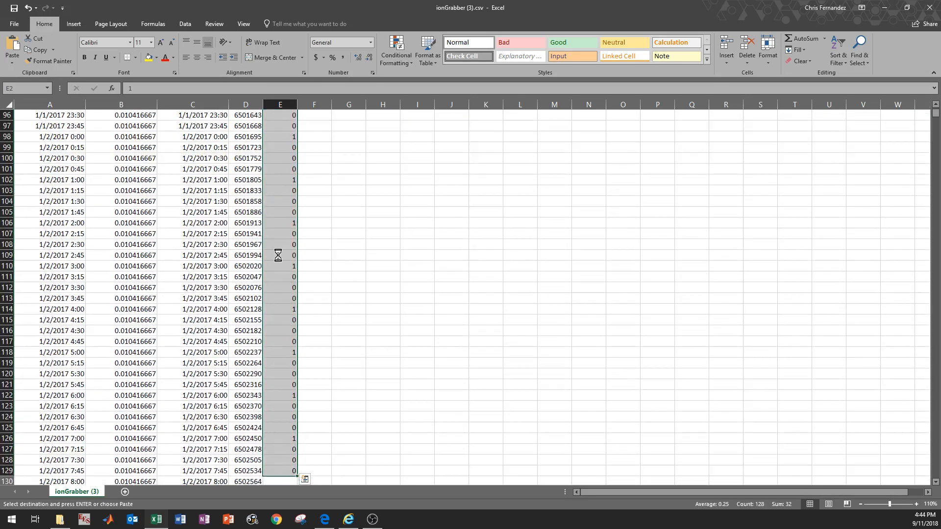
{"action": "key", "text": "ctrl+c"}
{"action": "key", "text": "ctrl+Down"}
{"action": "key", "text": "Down"}
{"action": "key", "text": "ctrl+v"}
- Copy the marker pattern in E2:E257 into E258:E513
{"action": "key", "text": "ctrl+Up"}
{"action": "key", "text": "ctrl+shift+Down"}
{"action": "key", "text": "ctrl+c"}
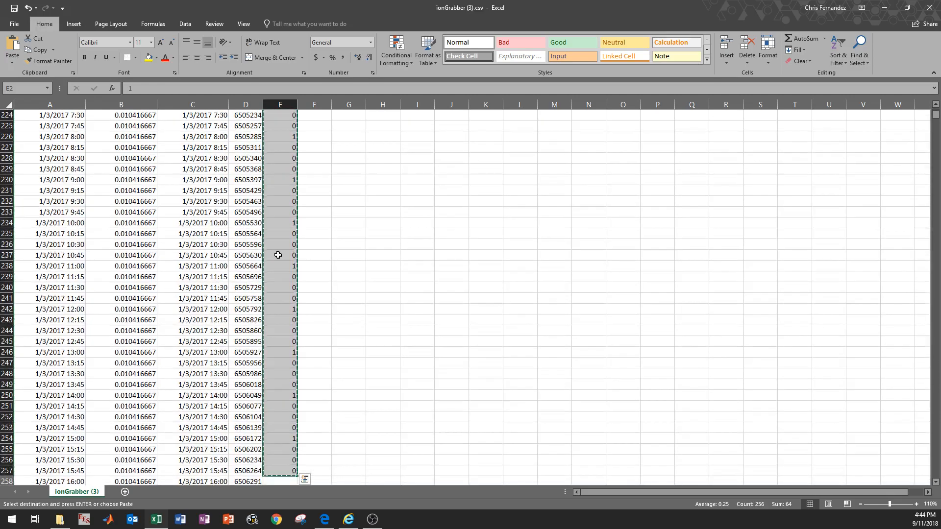
{"action": "key", "text": "ctrl+Down"}
{"action": "key", "text": "Down"}
{"action": "key", "text": "ctrl+v"}
- Copy the marker pattern in E2:E513 into E514:E1025
{"action": "key", "text": "ctrl+Up"}
{"action": "key", "text": "ctrl+shift+Down"}
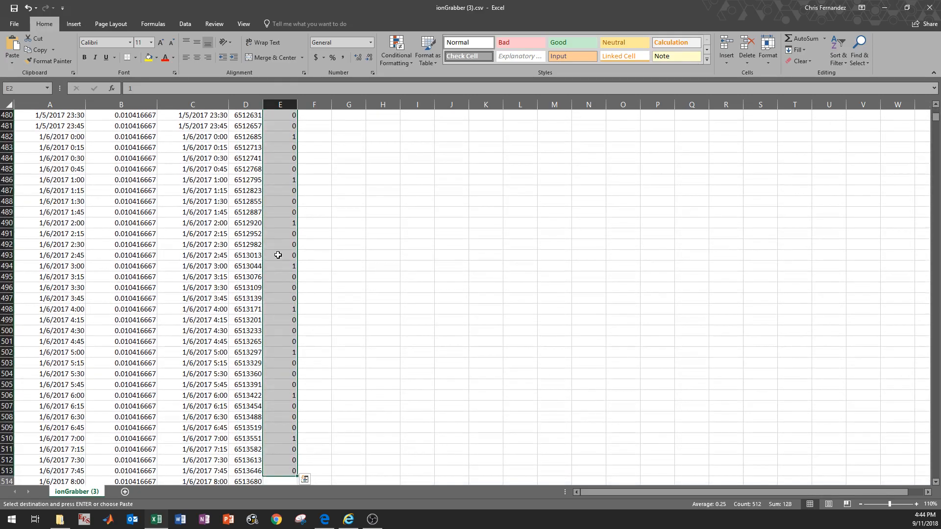
{"action": "key", "text": "ctrl+Down"}
{"action": "key", "text": "Down"}
{"action": "key", "text": "ctrl+v"}
- Keep doubling the marker block in column E, starting from E2:E1025, until the pattern reaches E16385
{"action": "key", "text": "ctrl+Up"}
{"action": "key", "text": "ctrl+shift+Down"}
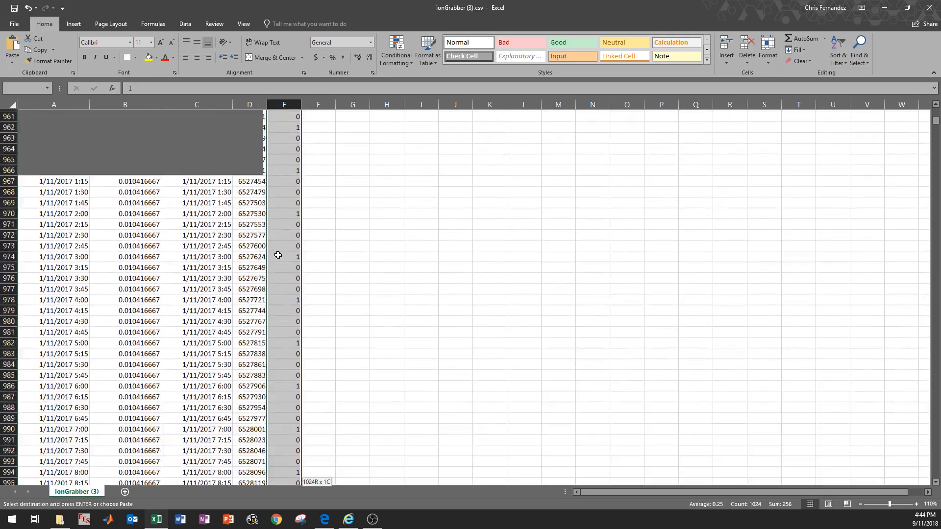
{"action": "key", "text": "ctrl+c"}
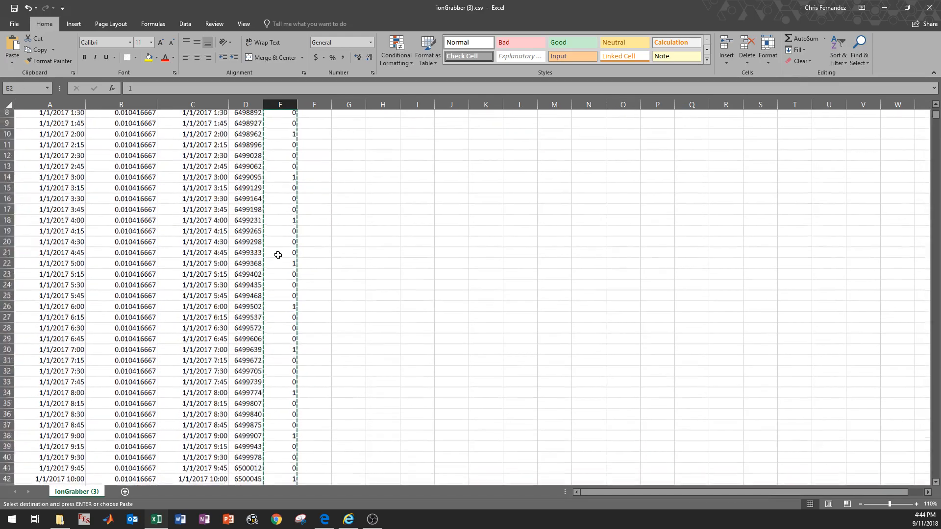
{"action": "key", "text": "ctrl+Down"}
{"action": "key", "text": "Down"}
{"action": "key", "text": "ctrl+v"}
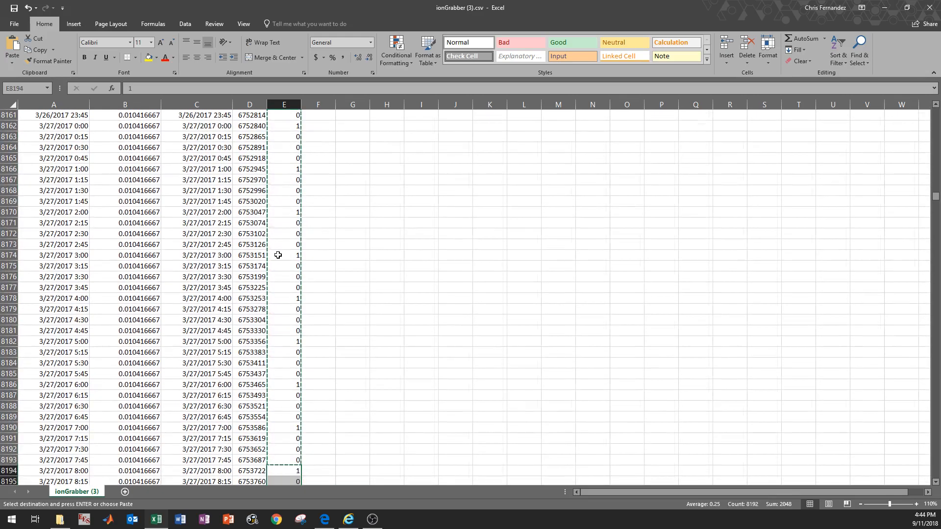
- Copy the marker pattern in E2:E16385 into E16386:E32769 and again into E32770:E49153
{"action": "key", "text": "ctrl+Up"}
{"action": "key", "text": "ctrl+shift+Down"}
{"action": "key", "text": "ctrl+c"}
{"action": "key", "text": "ctrl+Down"}
{"action": "key", "text": "Down"}
{"action": "key", "text": "ctrl+v"}
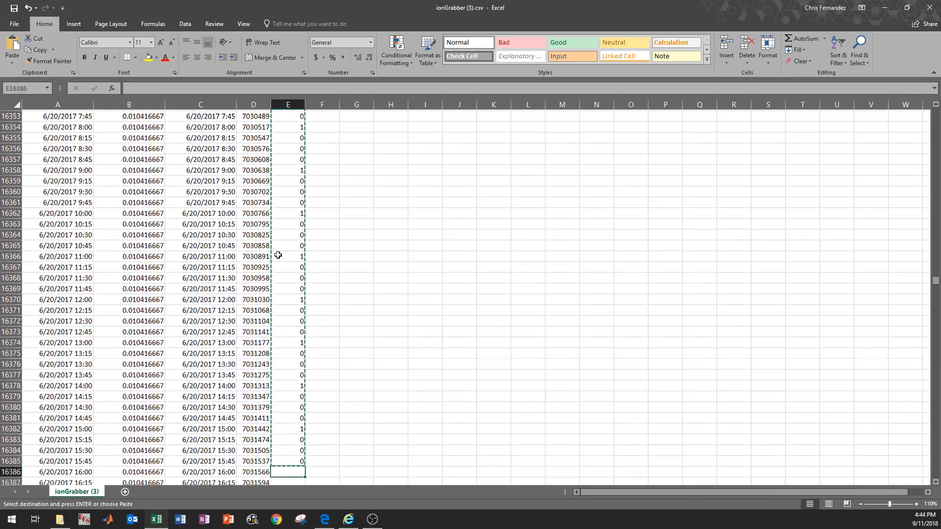
{"action": "key", "text": "ctrl+Down"}
{"action": "key", "text": "Down"}
{"action": "key", "text": "ctrl+v"}
- Clear the surplus markers below the last energy reading, in E35042:E49153, and return to the top of column E
{"action": "key", "text": "ctrl+Down"}
{"action": "key", "text": "Left"}
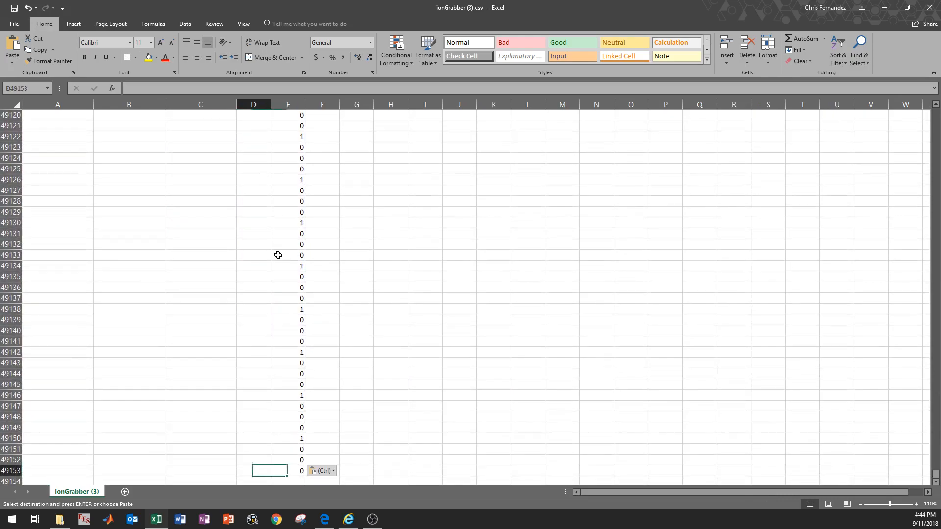
{"action": "key", "text": "ctrl+Up"}
{"action": "key", "text": "Down"}
{"action": "key", "text": "Right"}
{"action": "key", "text": "ctrl+shift+Down"}
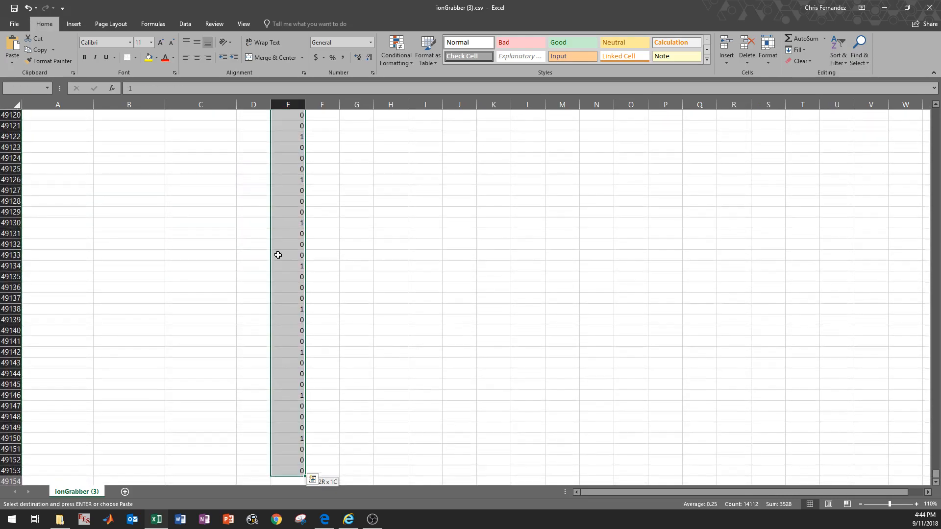
{"action": "key", "text": "Delete"}
{"action": "key", "text": "ctrl+BackSpace"}
{"action": "key", "text": "ctrl+Up"}
{"action": "key", "text": "ctrl+Up"}
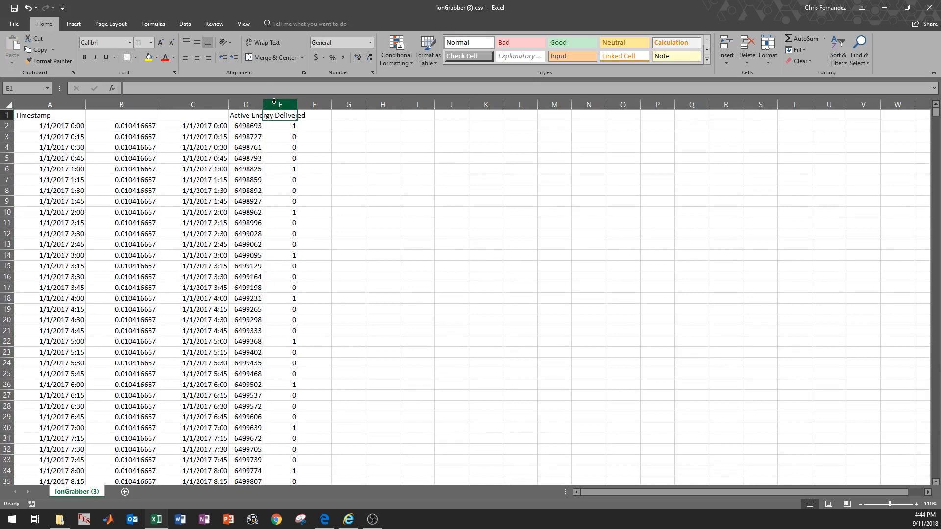
- Sort columns A to E by the values in column E from largest to smallest, without treating the first row as headers
{"action": "left_click_drag", "start_coordinate": [274, 101], "coordinate": [49, 101]}
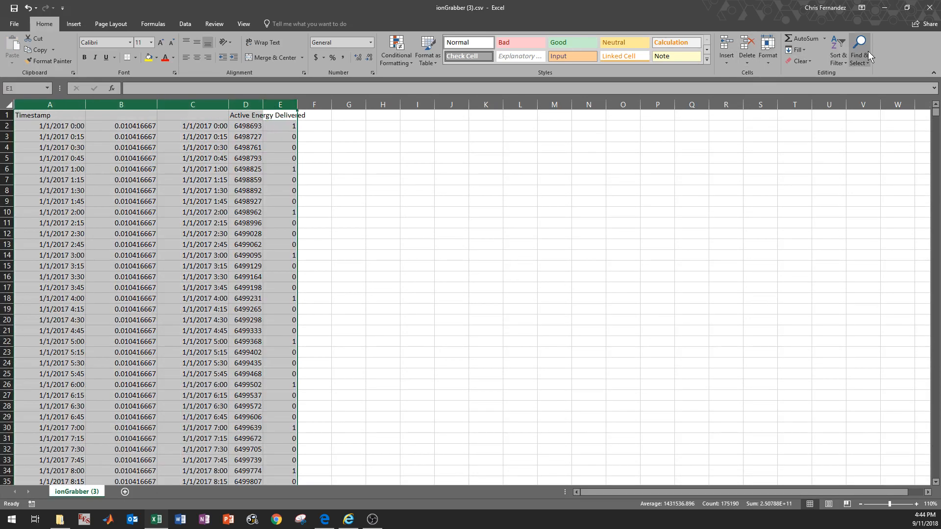
{"action": "left_click", "coordinate": [844, 48]}
{"action": "left_click", "coordinate": [852, 97]}
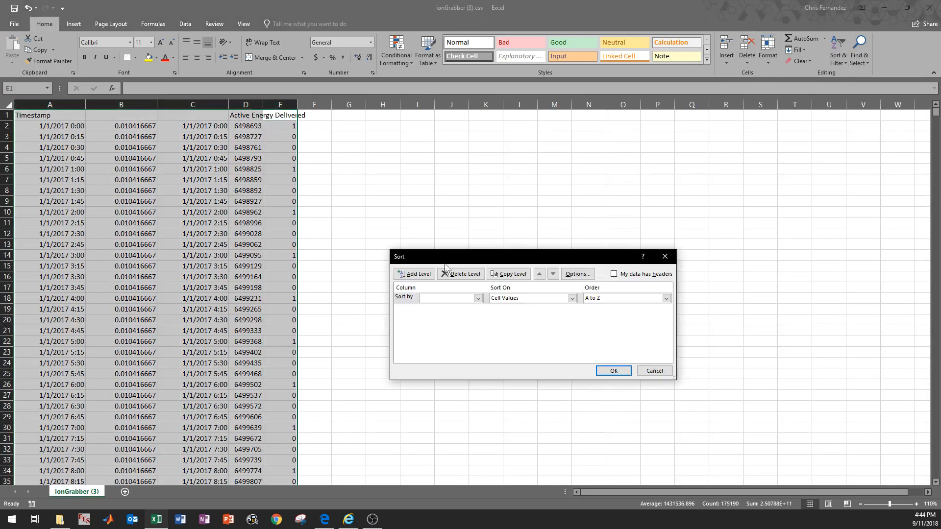
{"action": "left_click", "coordinate": [478, 298]}
{"action": "left_click", "coordinate": [627, 306]}
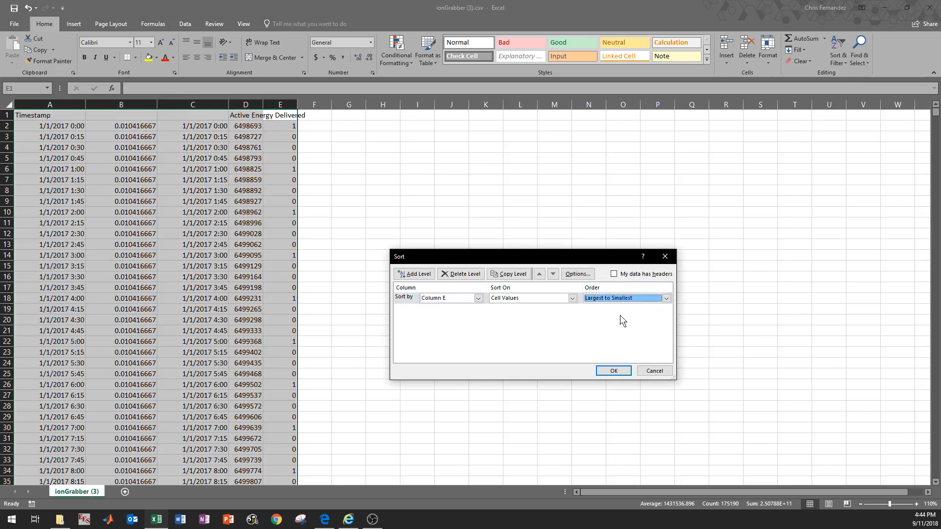
{"action": "left_click", "coordinate": [614, 370]}
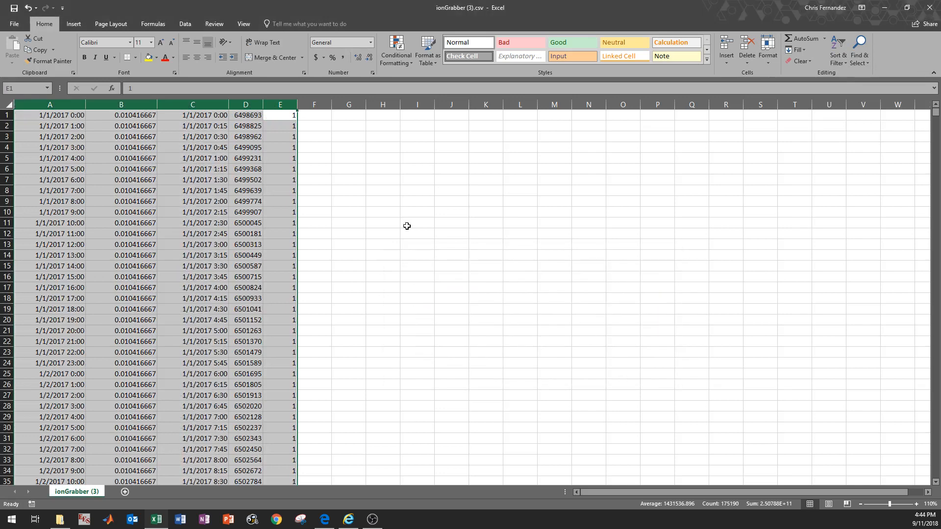
- Clear the quarter-hour readings marked 0 in A8761:E35040, below the full-hour rows, and return to the top of the data
{"action": "left_click", "coordinate": [203, 137]}
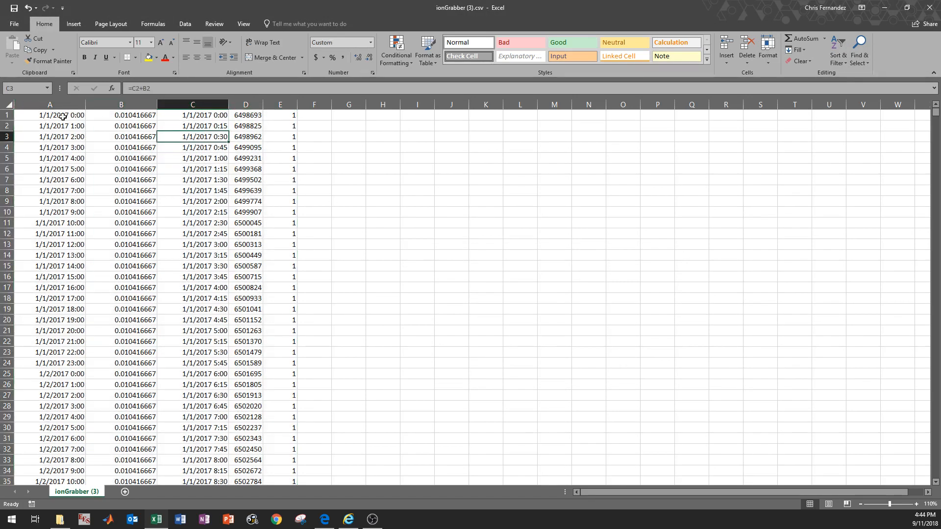
{"action": "left_click_drag", "start_coordinate": [63, 116], "coordinate": [50, 356]}
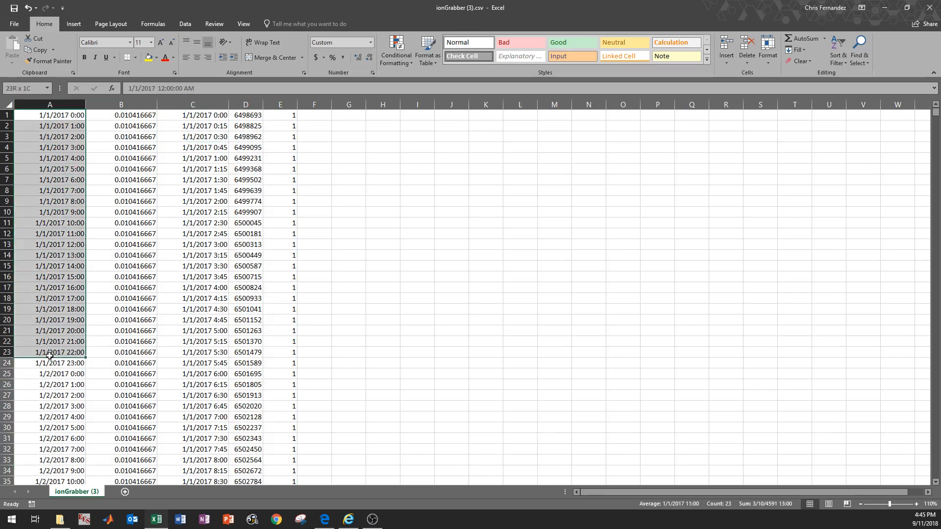
{"action": "left_click_drag", "start_coordinate": [936, 112], "coordinate": [937, 176]}
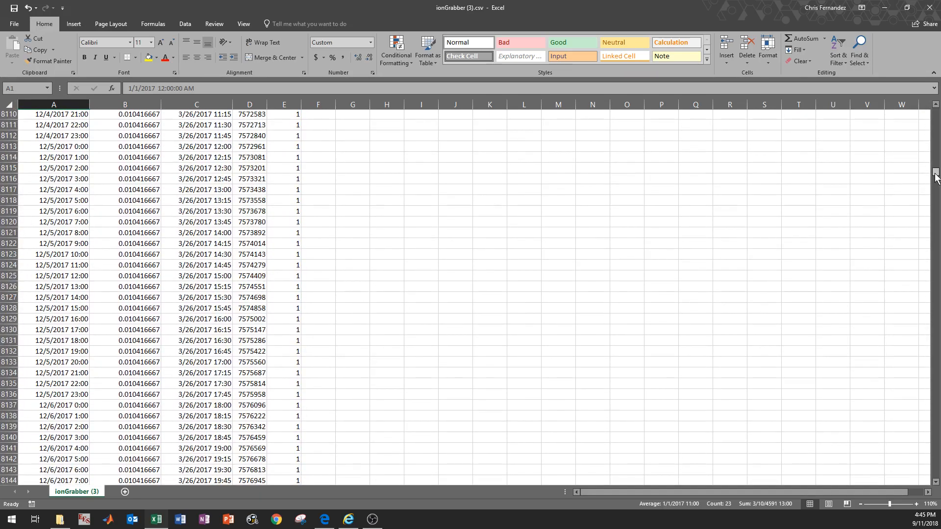
{"action": "scroll", "coordinate": [611, 220], "scroll_direction": "down", "scroll_amount": 20}
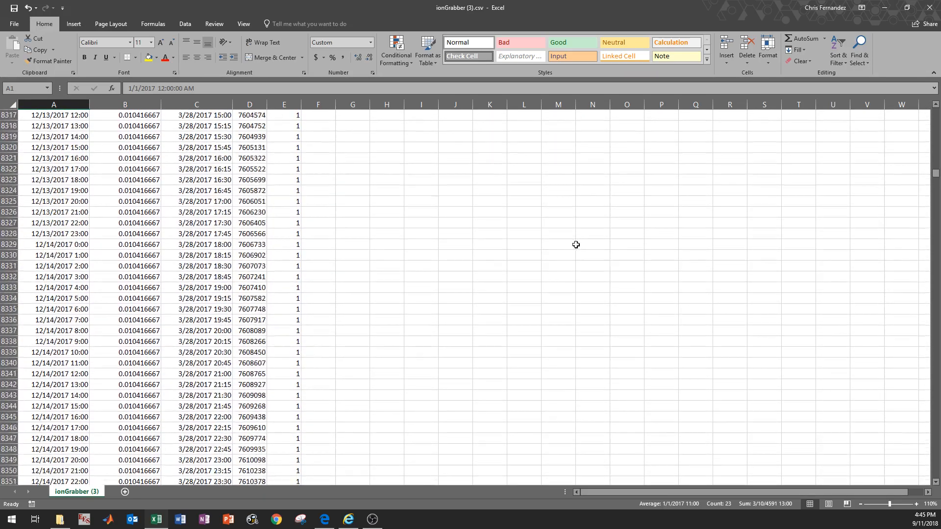
{"action": "scroll", "coordinate": [576, 245], "scroll_direction": "down", "scroll_amount": 20}
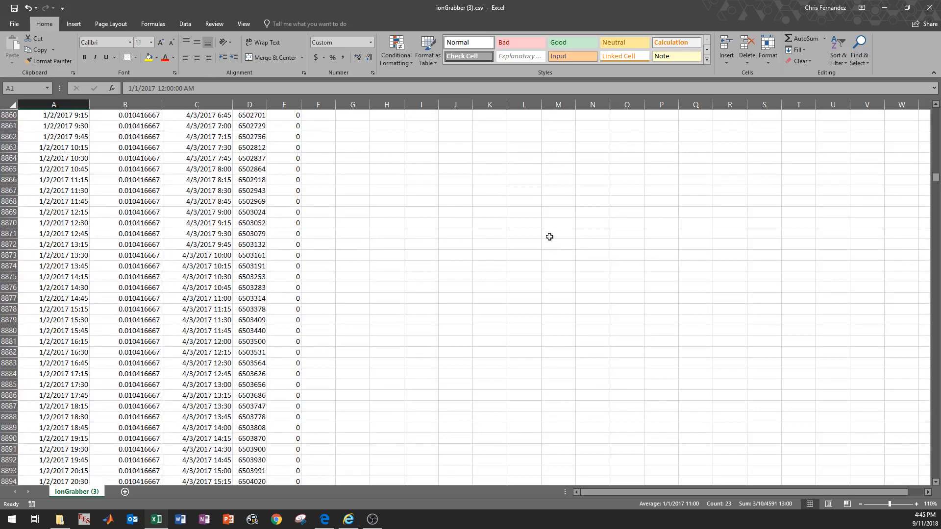
{"action": "scroll", "coordinate": [550, 240], "scroll_direction": "up", "scroll_amount": 20}
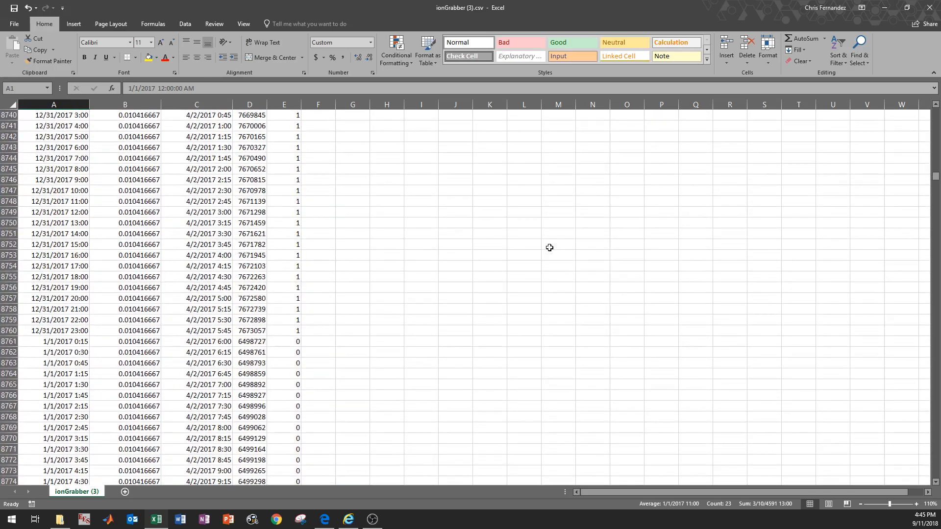
{"action": "left_click_drag", "start_coordinate": [280, 343], "coordinate": [62, 369]}
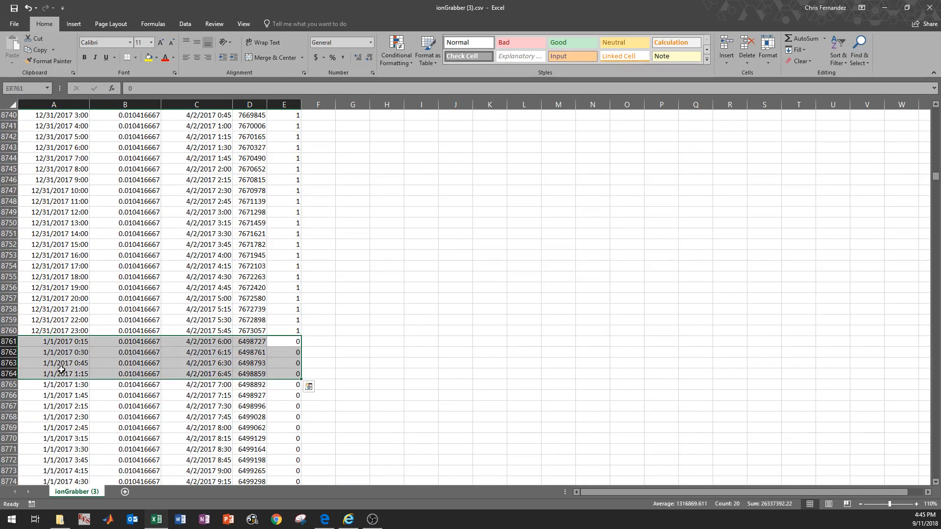
{"action": "key", "text": "ctrl+shift+Down"}
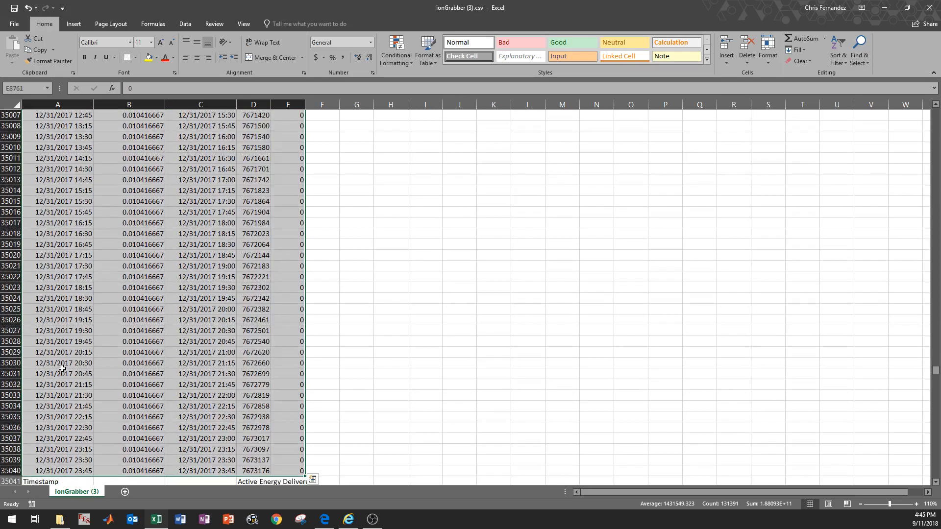
{"action": "key", "text": "Delete"}
{"action": "key", "text": "ctrl+BackSpace"}
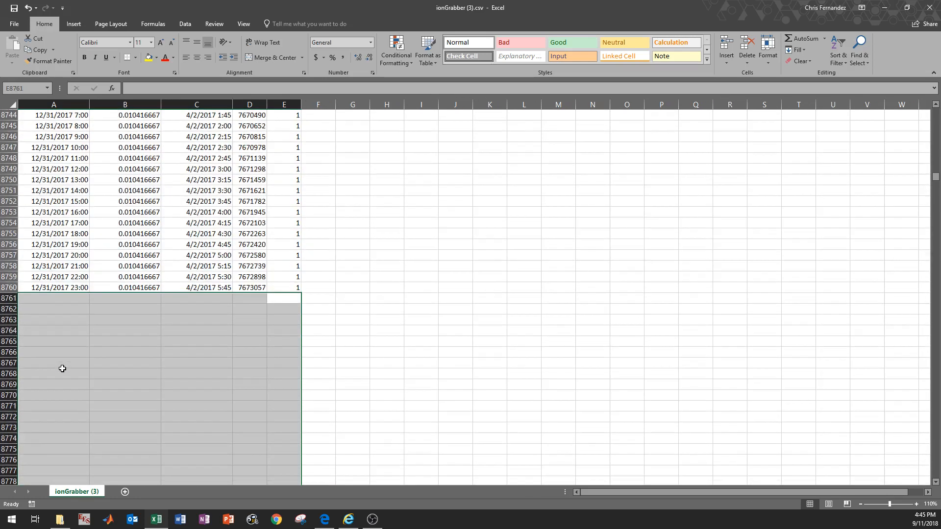
{"action": "left_click", "coordinate": [229, 255]}
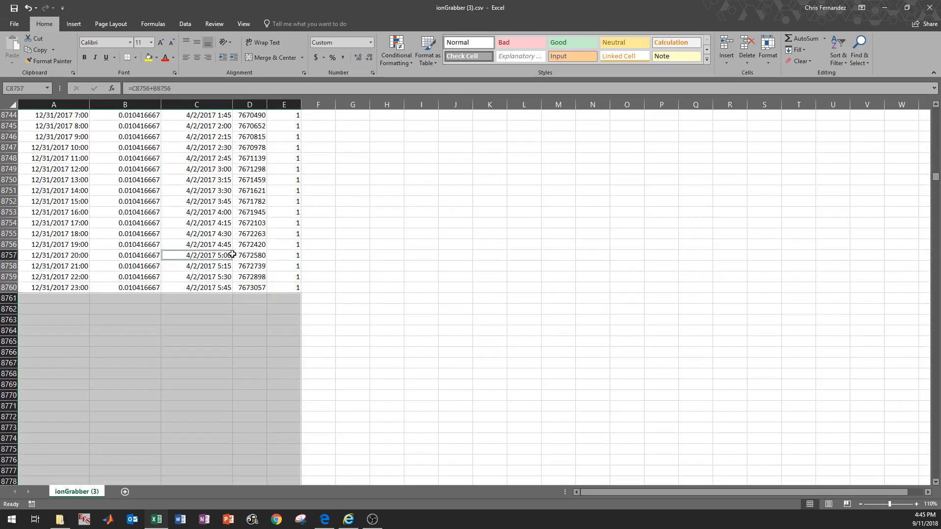
{"action": "key", "text": "ctrl+Up"}
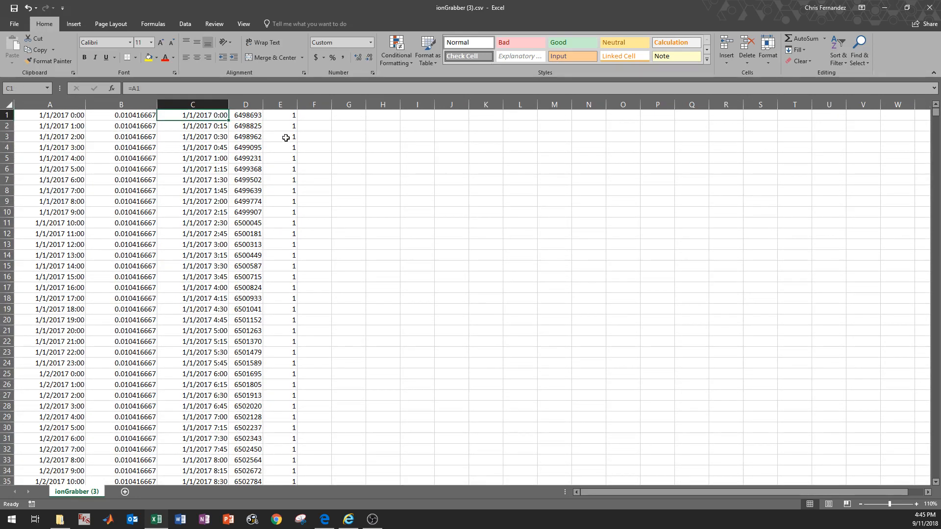
- Insert a blank column E between the energy readings and the marker column
{"action": "left_click", "coordinate": [281, 105]}
{"action": "right_click", "coordinate": [283, 104]}
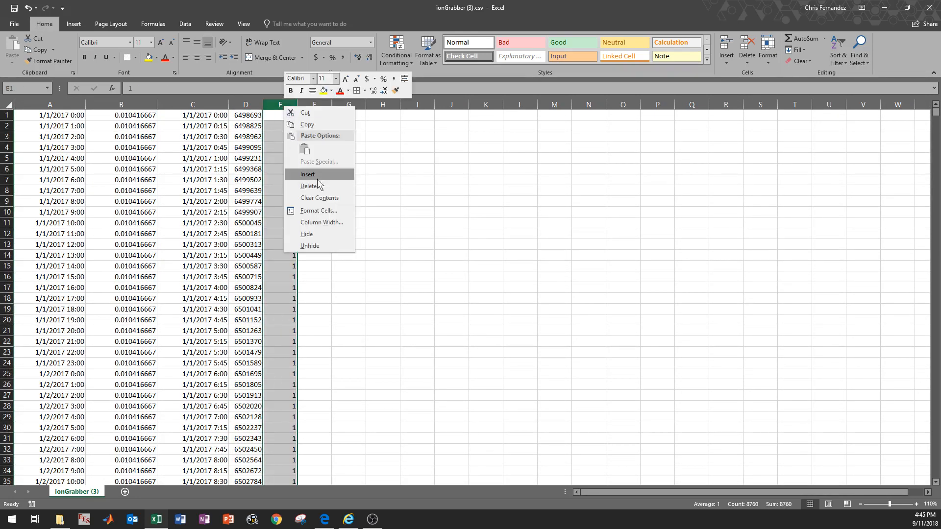
{"action": "left_click", "coordinate": [310, 179]}
- Calculate the difference between consecutive hourly readings in E2 with =D2-D1 and fill the formula down column E
{"action": "left_click", "coordinate": [280, 126]}
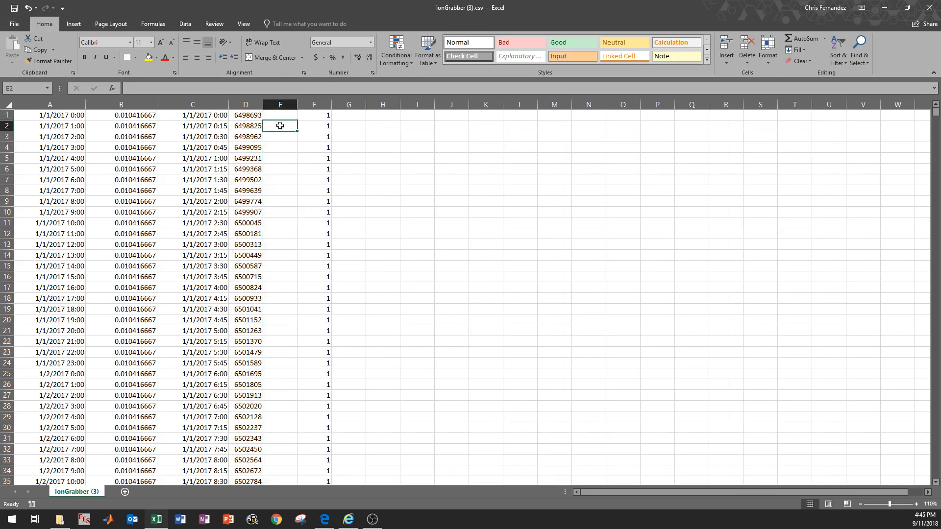
{"action": "type", "text": "=D2-D1"}
{"action": "key", "text": "Return"}
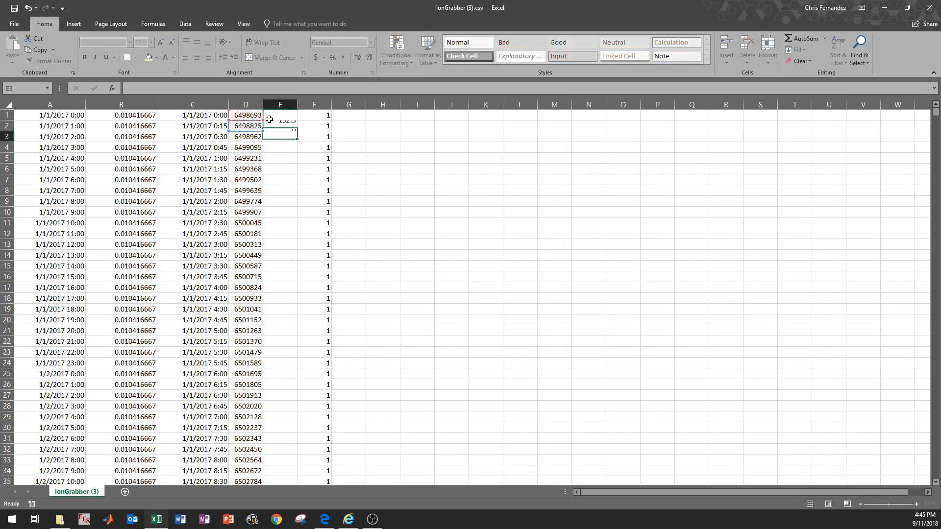
{"action": "left_click", "coordinate": [286, 126]}
{"action": "double_click", "coordinate": [296, 131]}
- Set the first hourly difference in E1 to =E2
{"action": "left_click", "coordinate": [285, 120]}
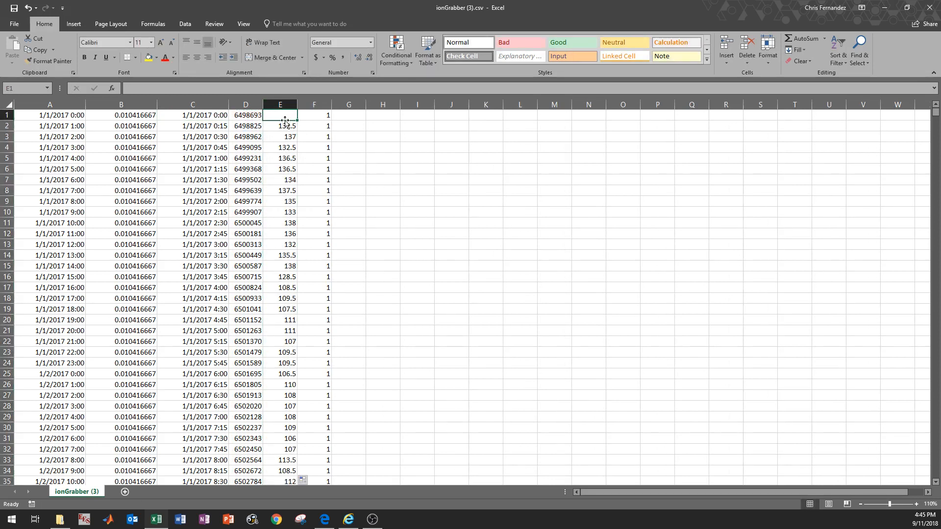
{"action": "type", "text": "="}
{"action": "left_click", "coordinate": [287, 126]}
{"action": "key", "text": "Return"}
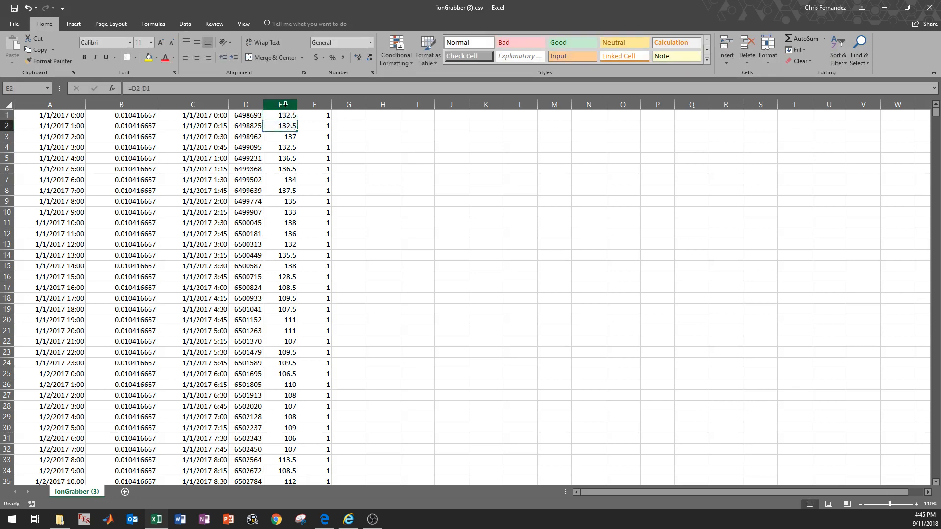
- Try plotting the whole of column E as a line chart and delete that chart
{"action": "left_click", "coordinate": [284, 104]}
{"action": "left_click", "coordinate": [84, 27]}
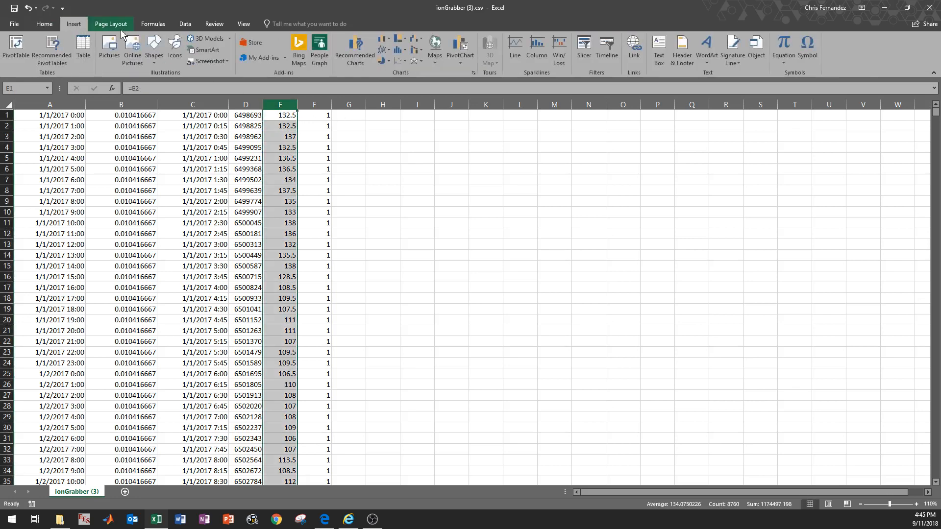
{"action": "left_click", "coordinate": [383, 50]}
{"action": "left_click", "coordinate": [437, 176]}
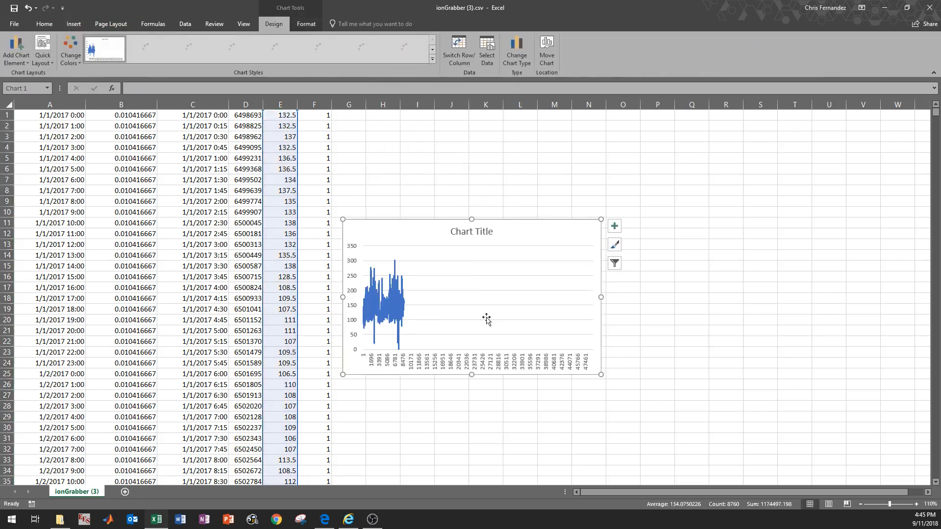
{"action": "double_click", "coordinate": [438, 370]}
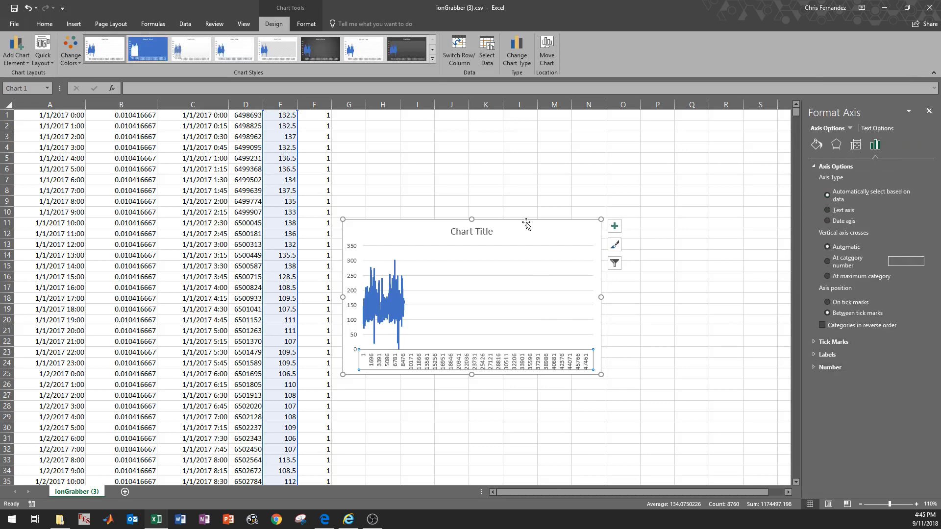
{"action": "left_click", "coordinate": [539, 231]}
{"action": "key", "text": "Delete"}
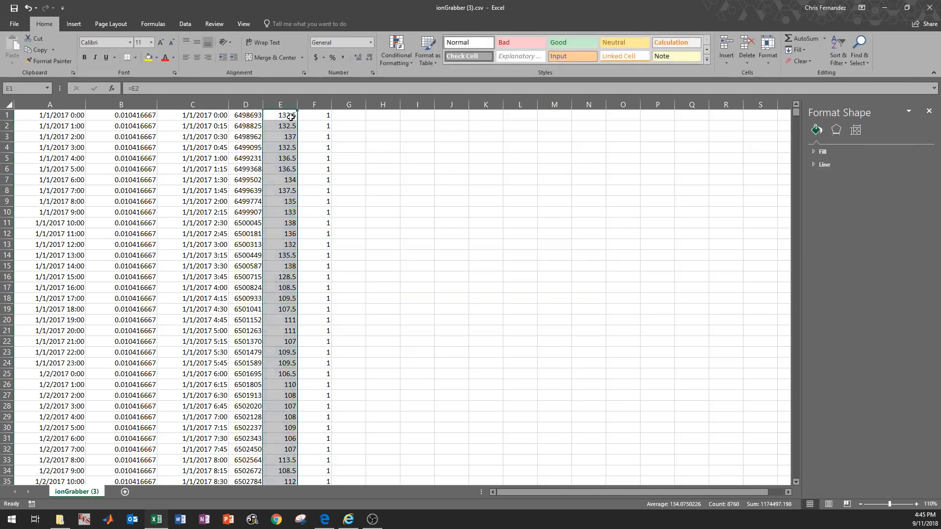
- Plot the hourly differences in E1:E8760 as a line chart, examine its peaks and dips, and delete the chart
{"action": "left_click", "coordinate": [285, 118]}
{"action": "key", "text": "ctrl+shift+Down"}
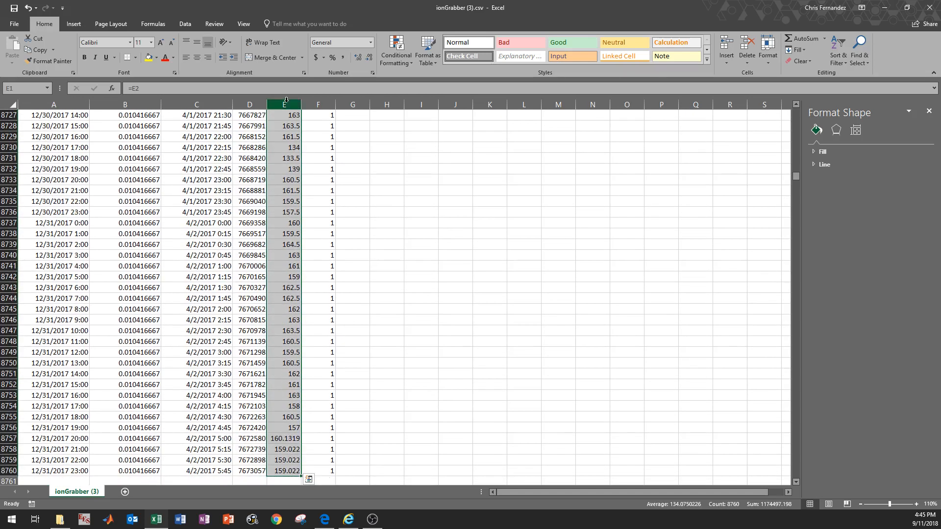
{"action": "left_click", "coordinate": [74, 24]}
{"action": "left_click", "coordinate": [383, 50]}
{"action": "left_click", "coordinate": [395, 126]}
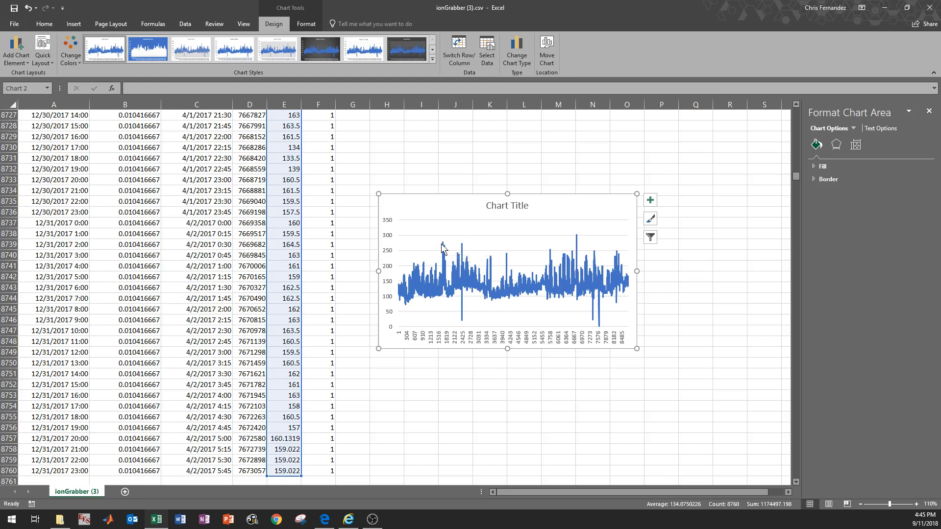
{"action": "mouse_move", "coordinate": [446, 241]}
{"action": "mouse_move", "coordinate": [409, 276]}
{"action": "key", "text": "Delete"}
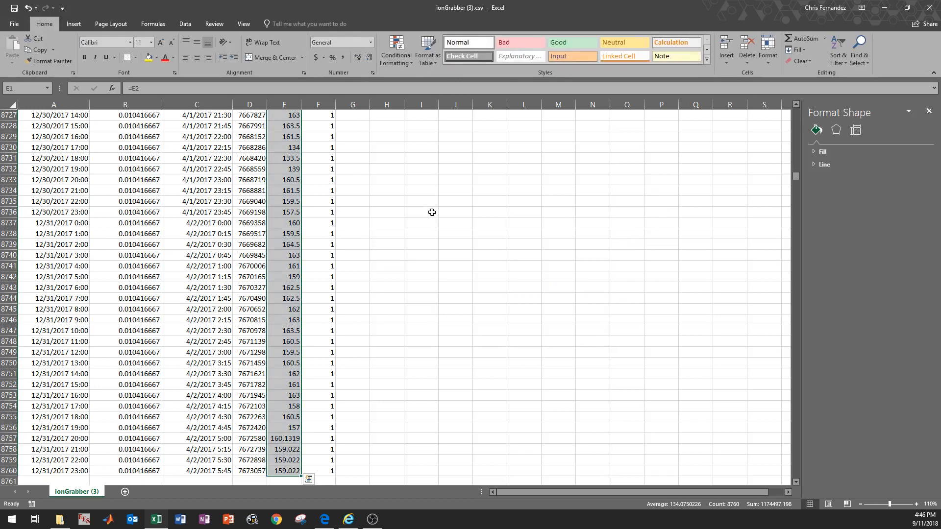
- Clear the marker values from the whole of column F
{"action": "left_click", "coordinate": [327, 204]}
{"action": "key", "text": "ctrl+Up"}
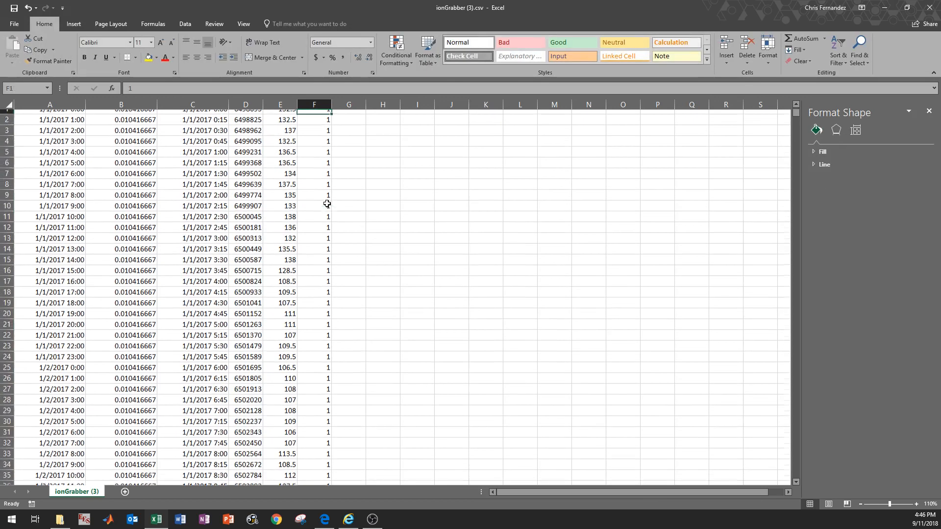
{"action": "left_click", "coordinate": [313, 106]}
{"action": "key", "text": "Delete"}
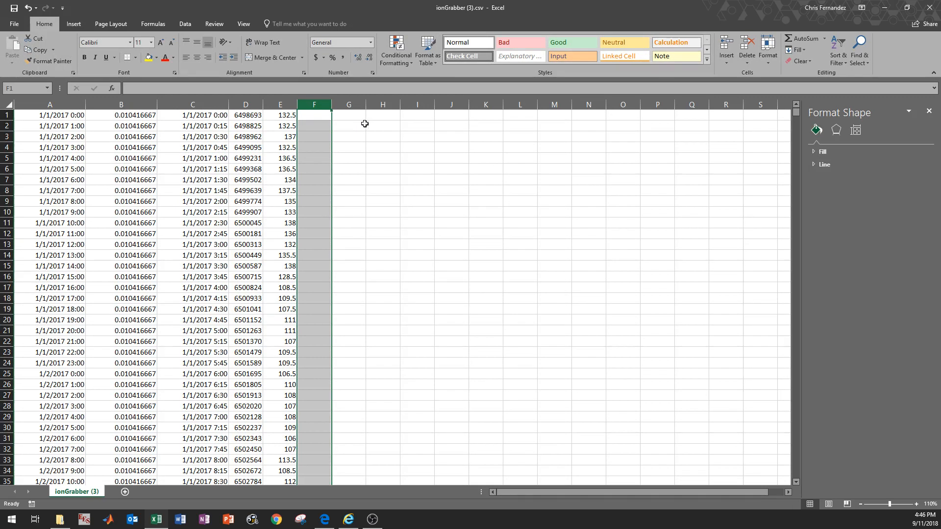
- Label H1 as max and calculate the highest hourly value in I1 with =MAX(E1:E8760)
{"action": "left_click", "coordinate": [396, 121]}
{"action": "type", "text": "ma"}
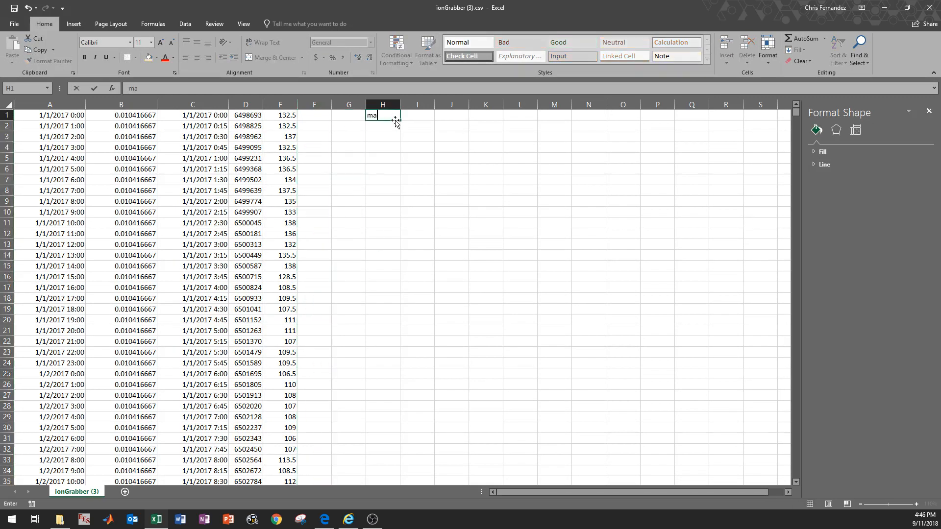
{"action": "type", "text": "x"}
{"action": "key", "text": "Tab"}
{"action": "type", "text": "=max("}
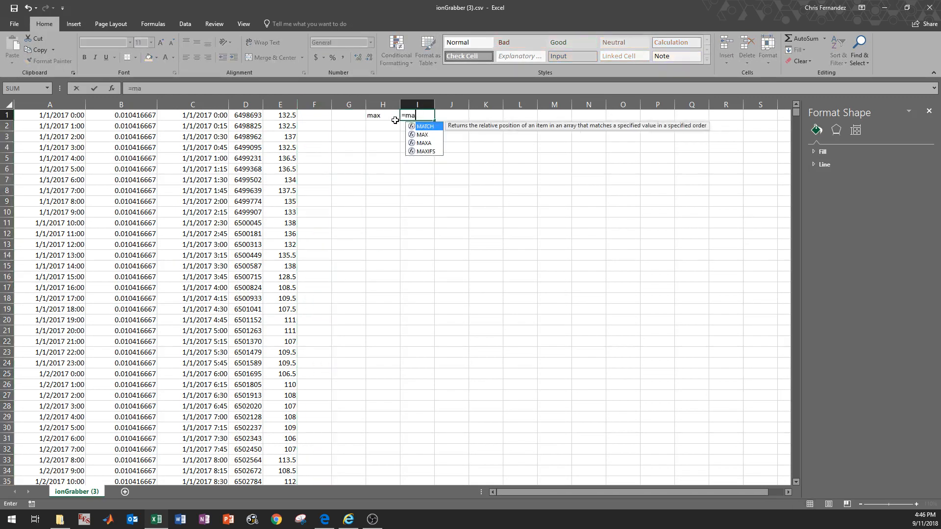
{"action": "left_click", "coordinate": [291, 118]}
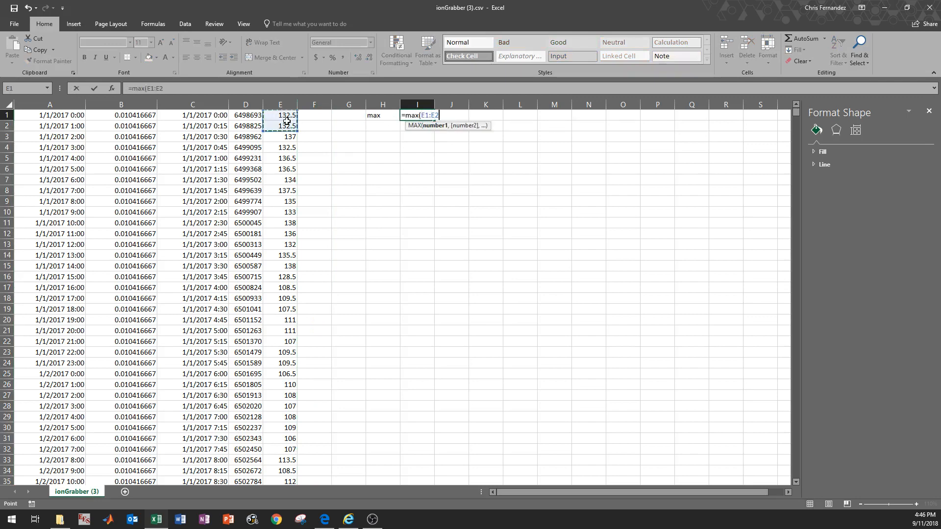
{"action": "key", "text": "ctrl+shift+Down"}
{"action": "key", "text": "Return"}
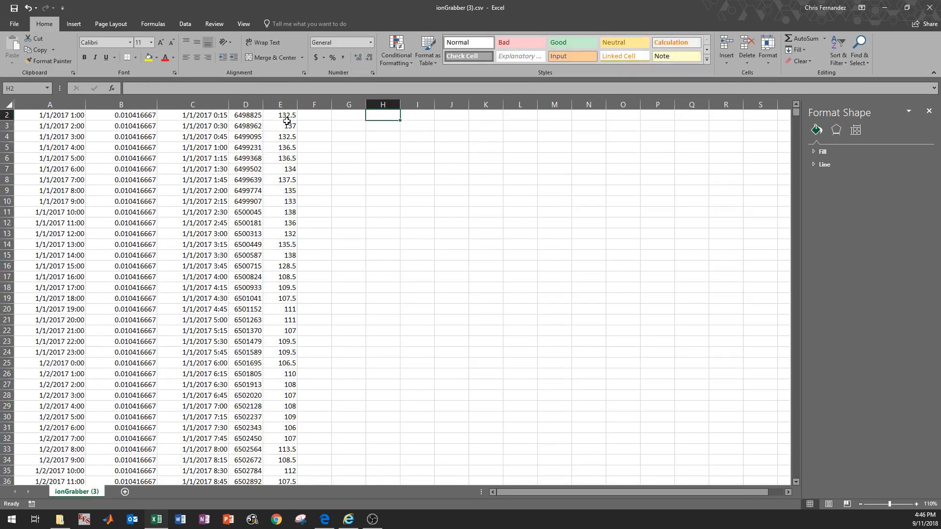
{"action": "left_click", "coordinate": [420, 116]}
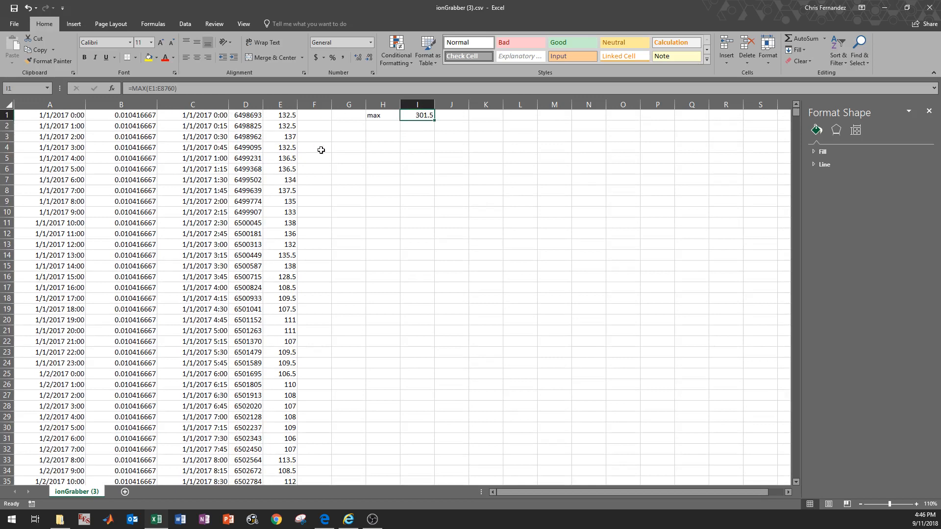
- Normalize the hourly values by entering =E1/$I$1 in F1 and filling the formula down column F
{"action": "left_click", "coordinate": [300, 117]}
{"action": "type", "text": "="}
{"action": "left_click", "coordinate": [291, 115]}
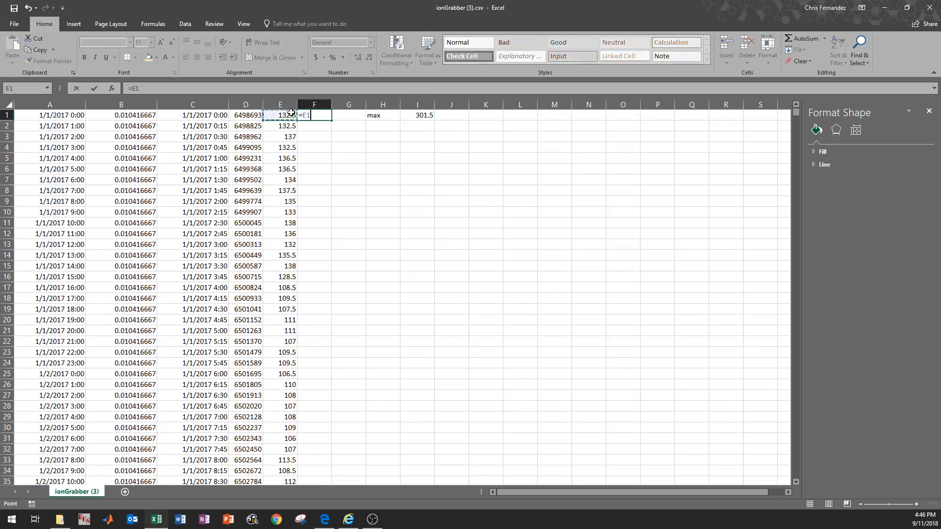
{"action": "type", "text": "/$I$2"}
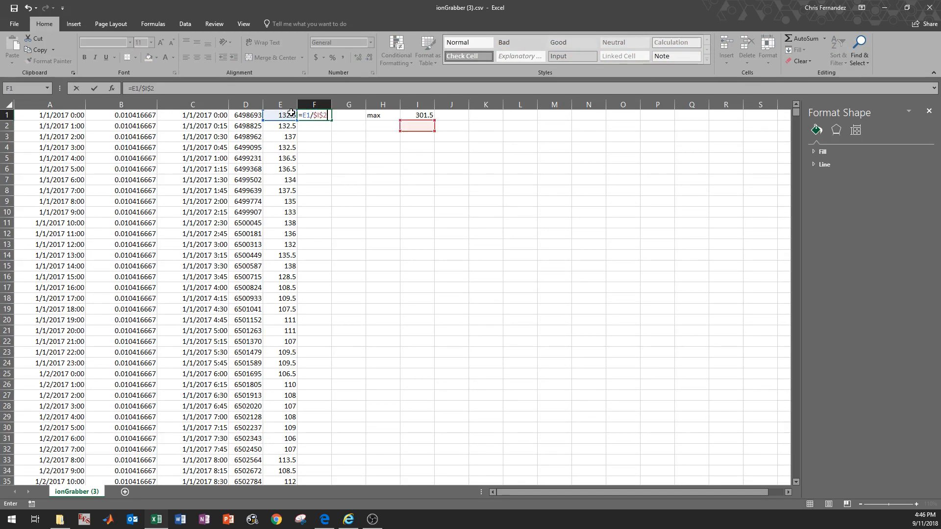
{"action": "key", "text": "BackSpace"}
{"action": "type", "text": "1"}
{"action": "key", "text": "Return"}
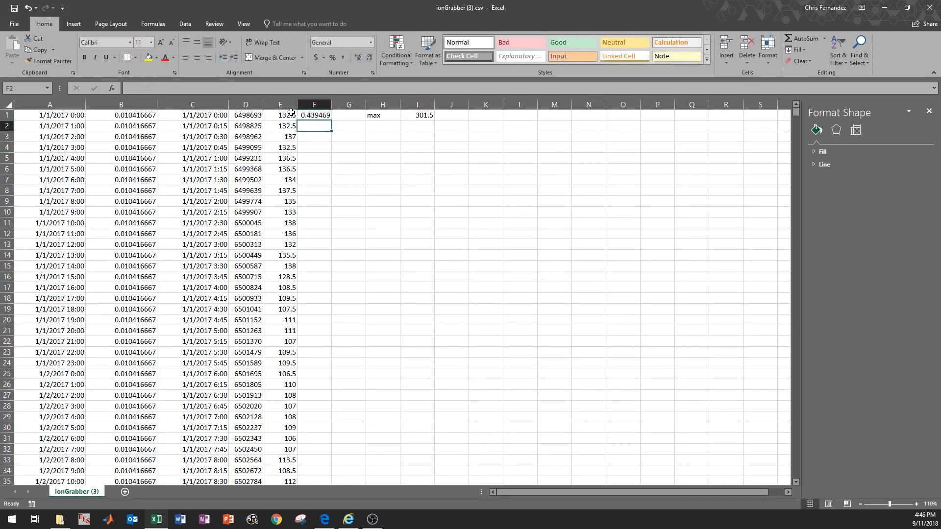
{"action": "left_click", "coordinate": [329, 118]}
{"action": "double_click", "coordinate": [332, 120]}
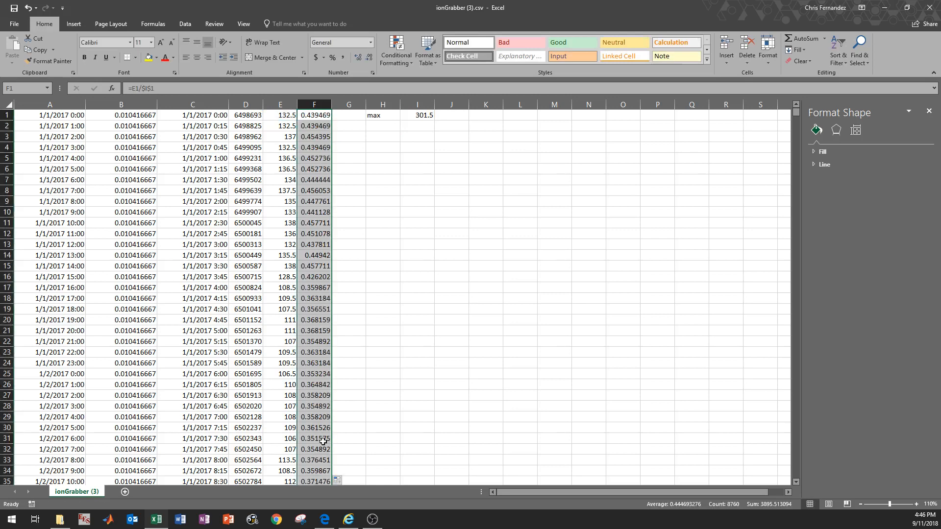
- Insert a line chart of the normalized values in column F and move it clear of the data, below the max cell
{"action": "left_click", "coordinate": [74, 24]}
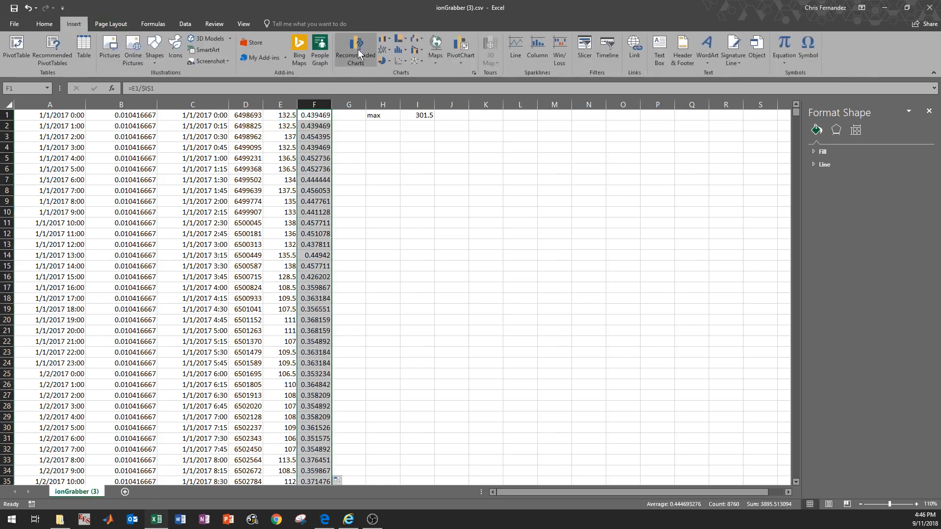
{"action": "left_click", "coordinate": [385, 50]}
{"action": "left_click", "coordinate": [392, 77]}
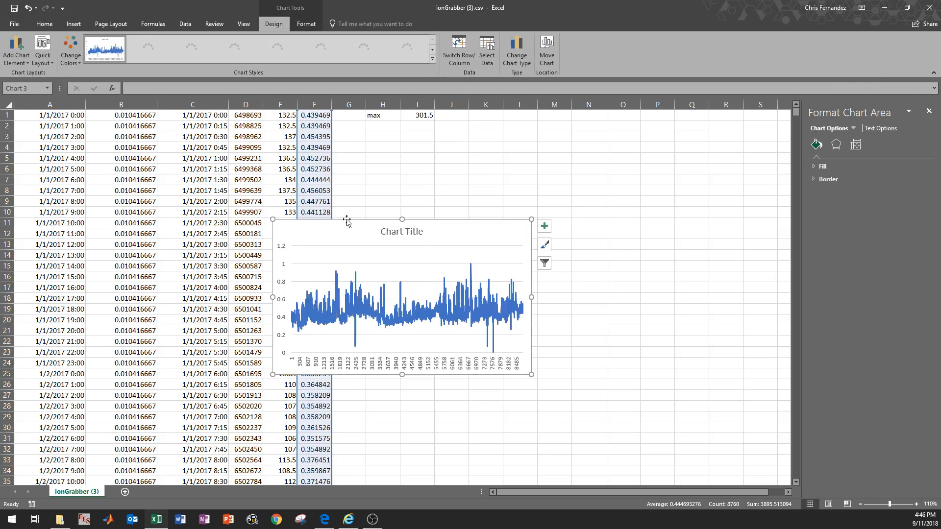
{"action": "left_click_drag", "start_coordinate": [447, 213], "coordinate": [551, 206]}
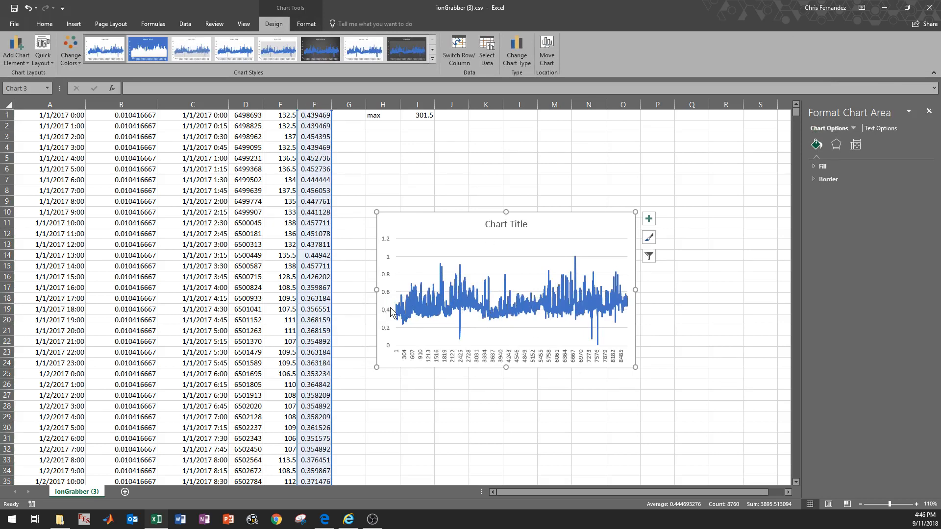
{"action": "left_click", "coordinate": [316, 105]}
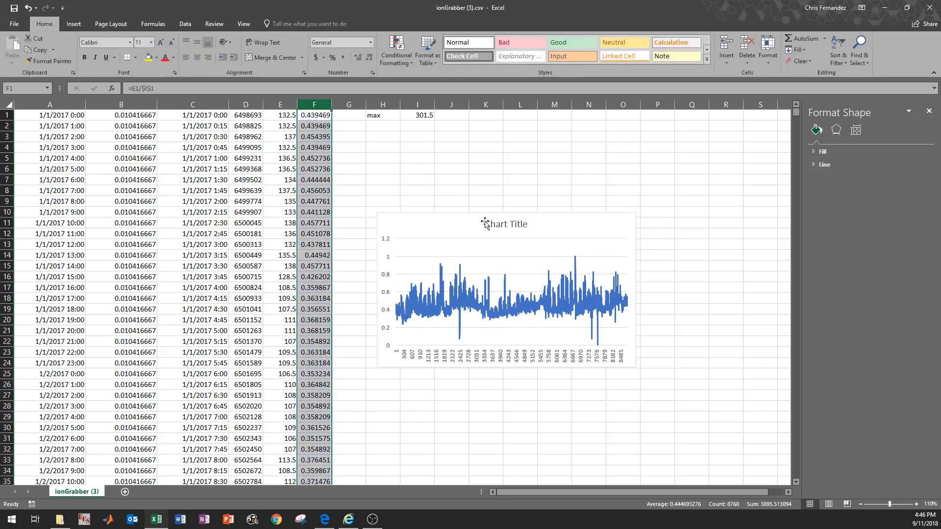
{"action": "left_click", "coordinate": [419, 113]}
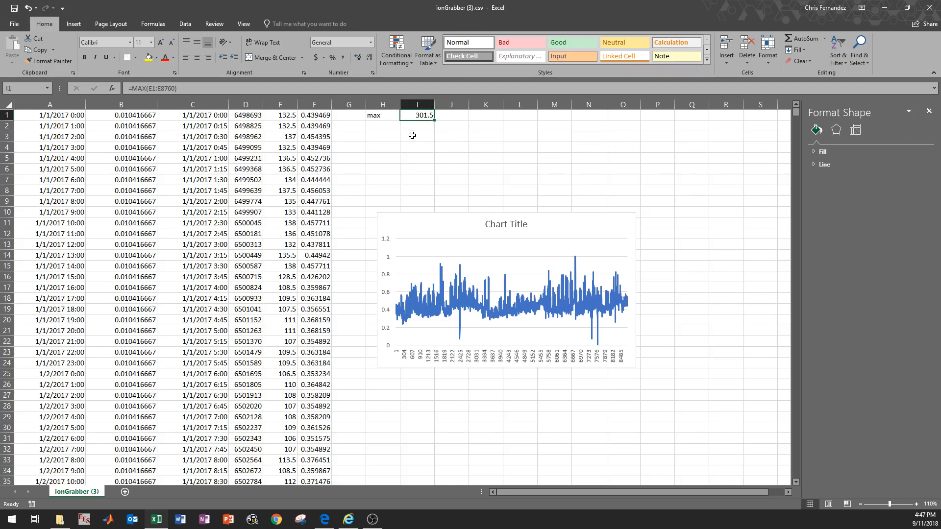
{"action": "left_click", "coordinate": [319, 97]}
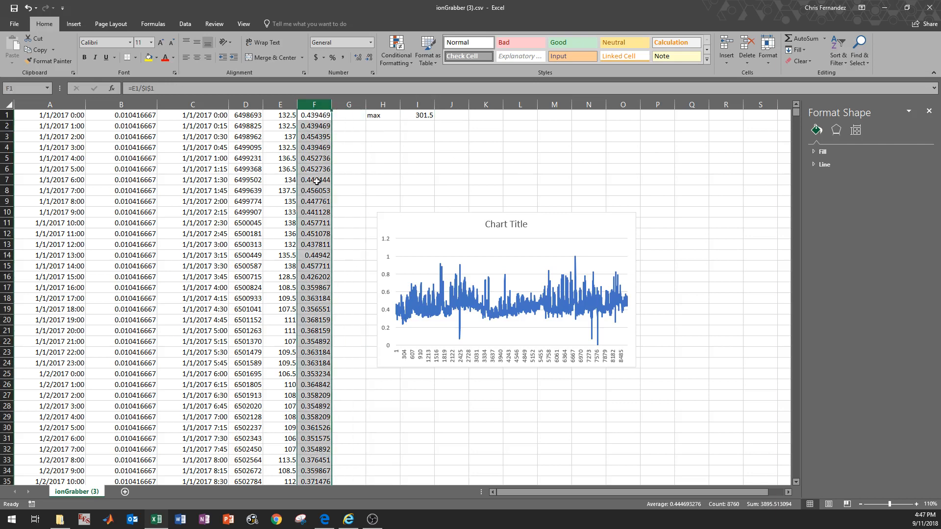
{"action": "left_click", "coordinate": [419, 114]}
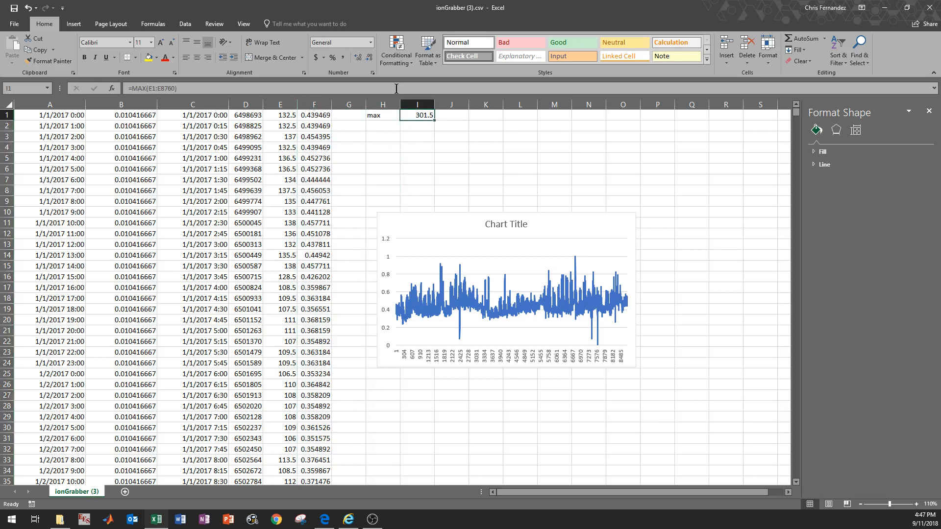